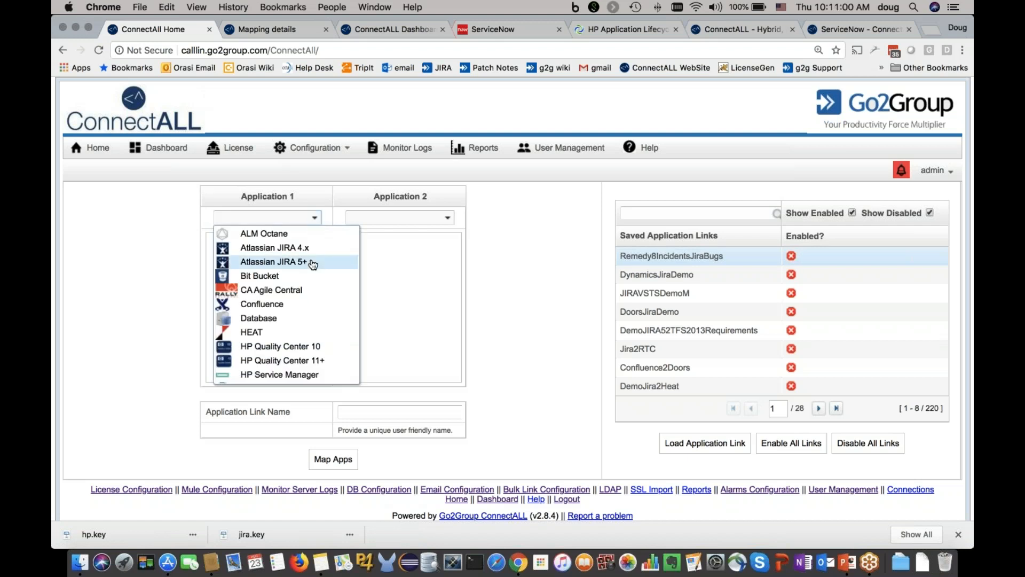
# Step: Set up an application link from HP Quality Center 11+ to ServiceNow and name it myname
pyautogui.click(298, 360)
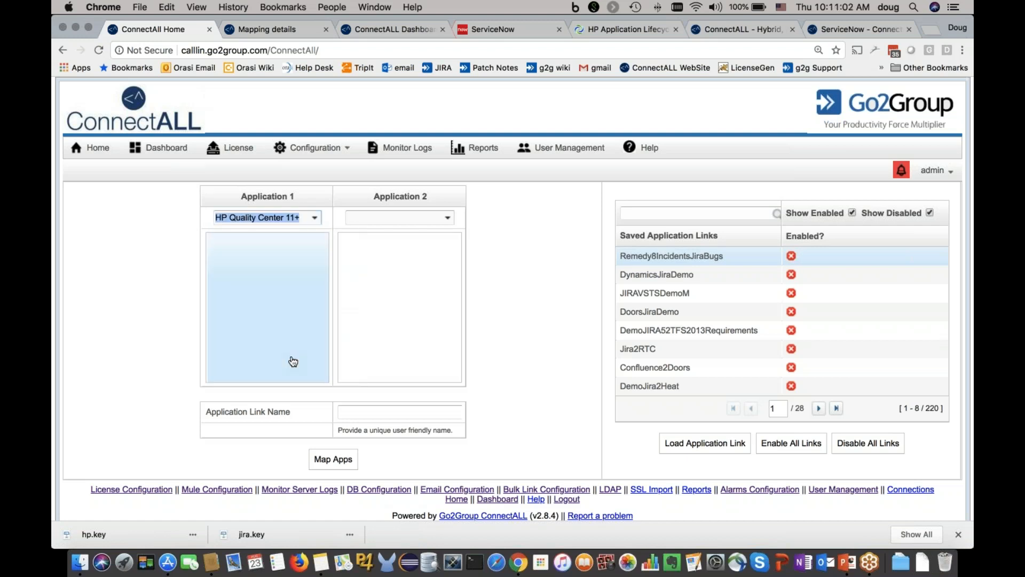
pyautogui.click(422, 222)
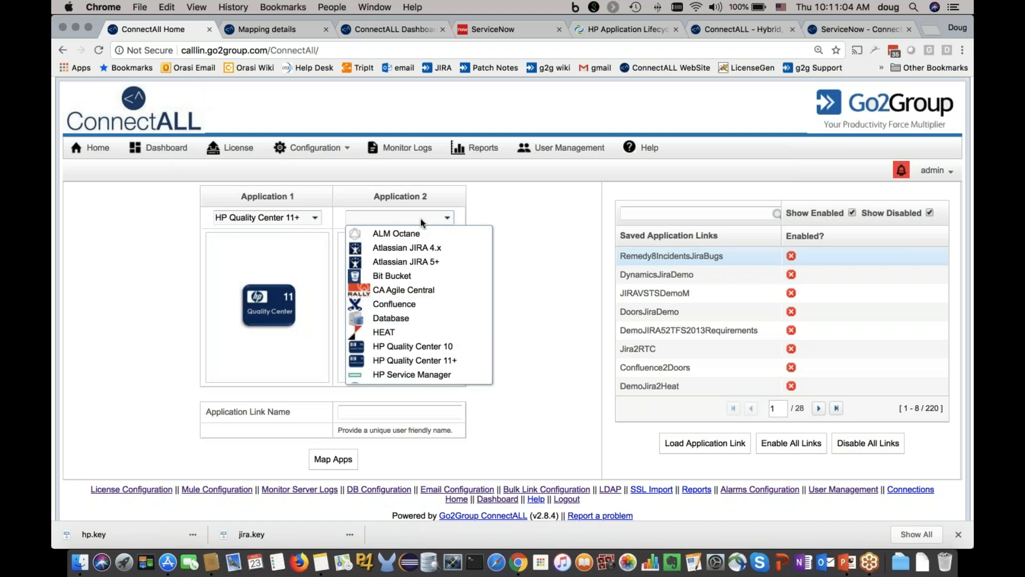
pyautogui.scroll(-5, 429, 303)
pyautogui.scroll(1, 428, 303)
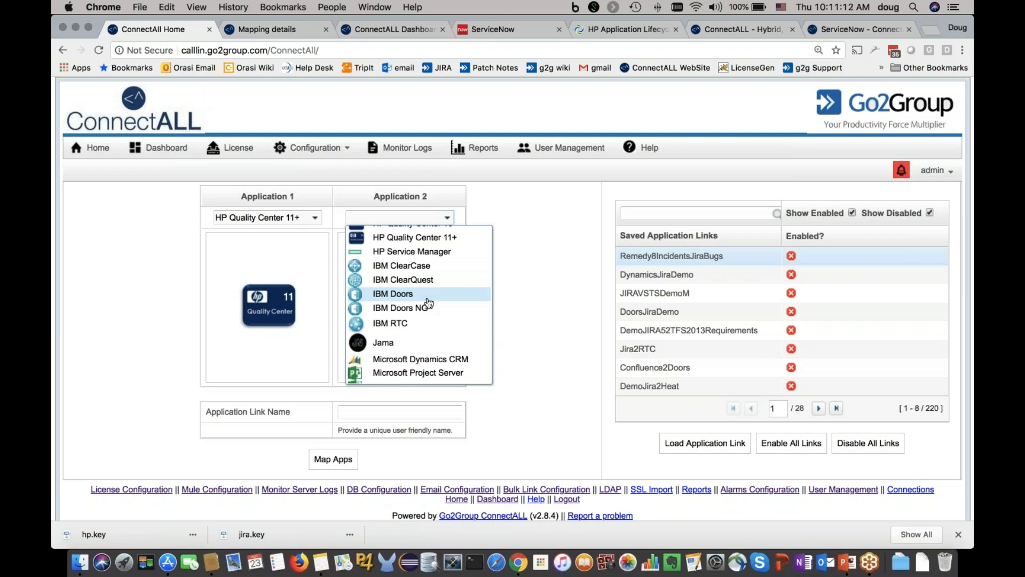
pyautogui.scroll(-10, 427, 303)
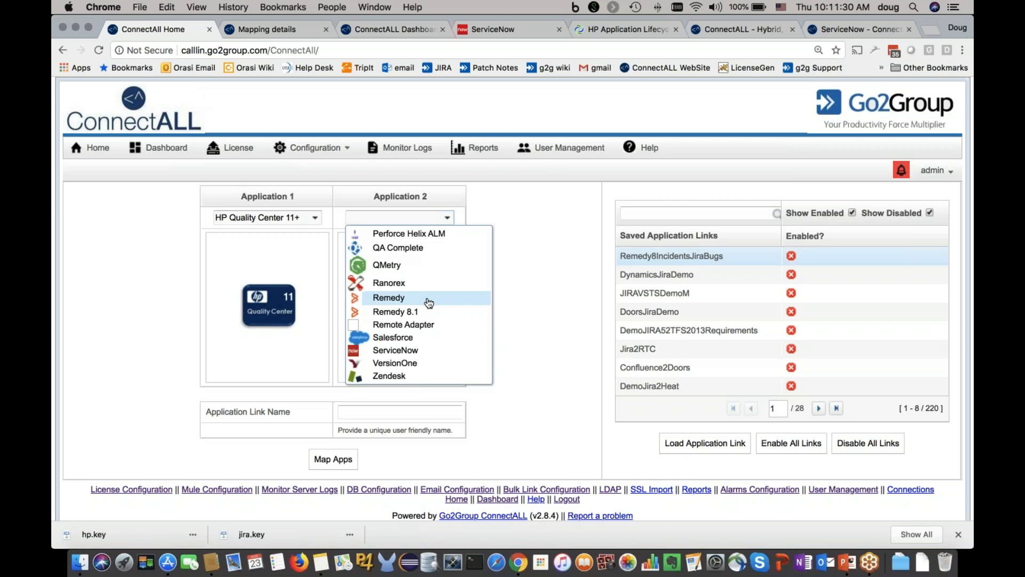
pyautogui.click(416, 350)
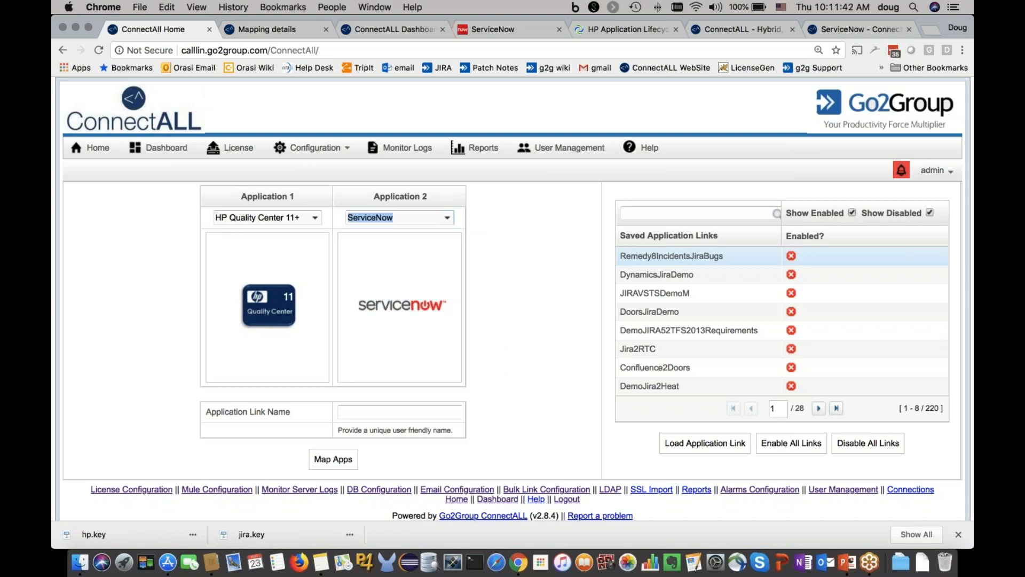
pyautogui.click(368, 409)
pyautogui.write('myname')
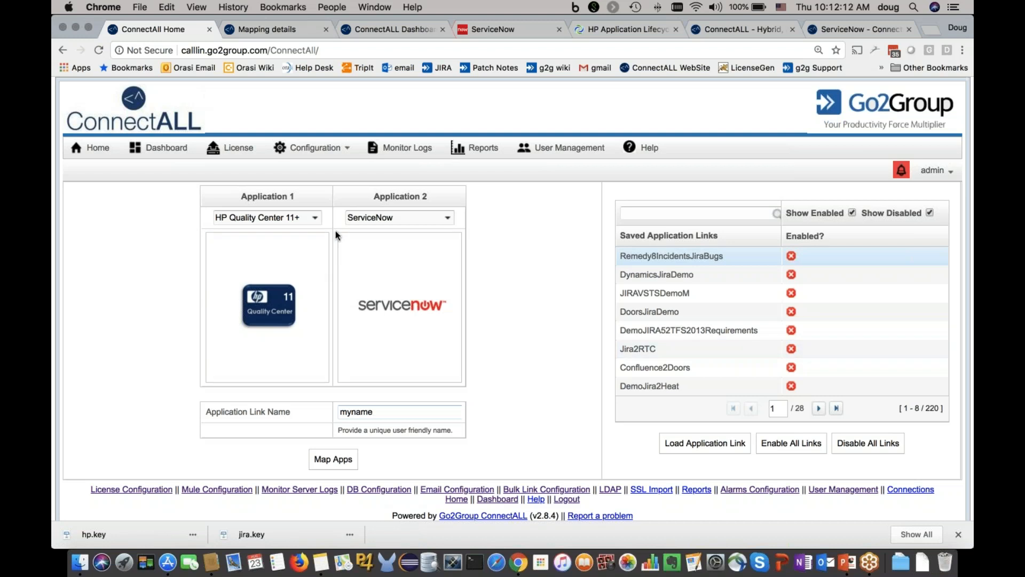
# Step: Open the connection configuration of the DemoALM2SNowDefect mapping and review the HP URL and user name
pyautogui.click(287, 30)
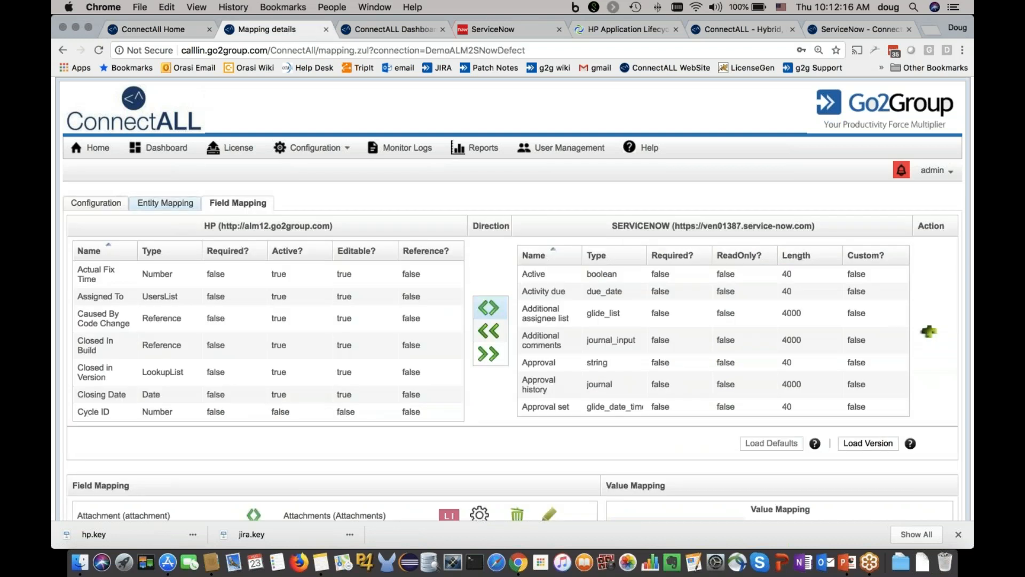
pyautogui.click(96, 203)
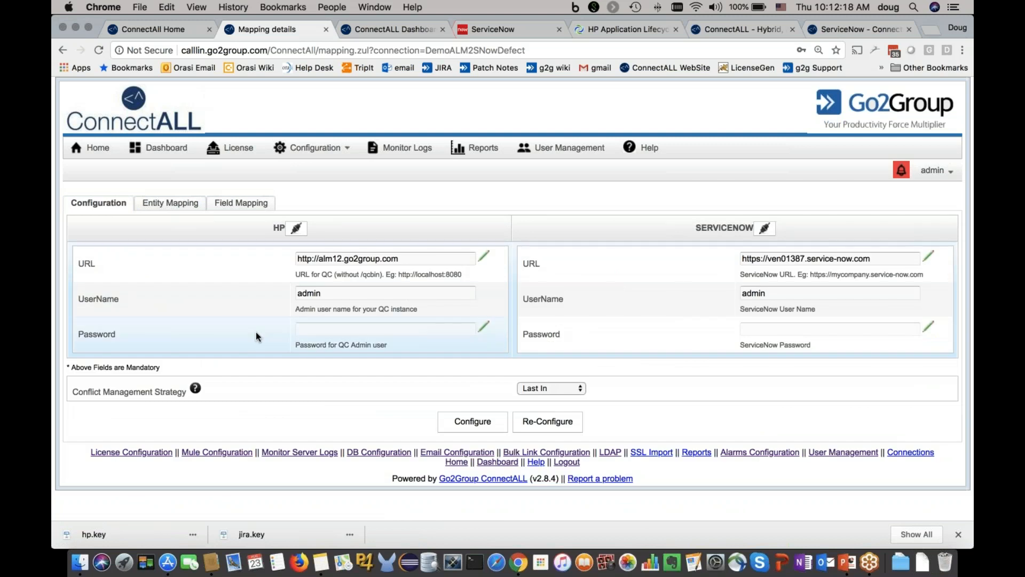
pyautogui.doubleClick(368, 258)
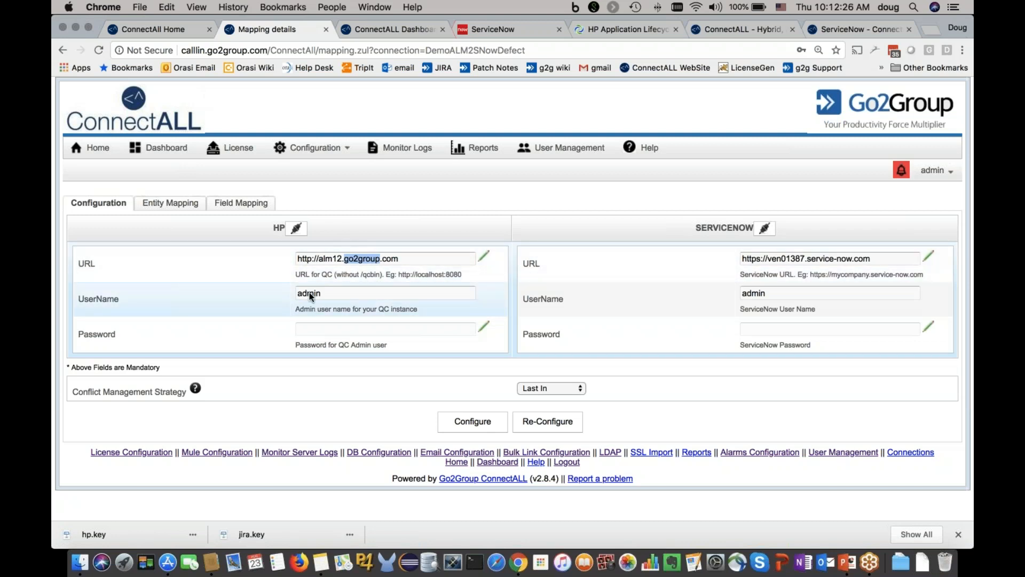
pyautogui.click(332, 291)
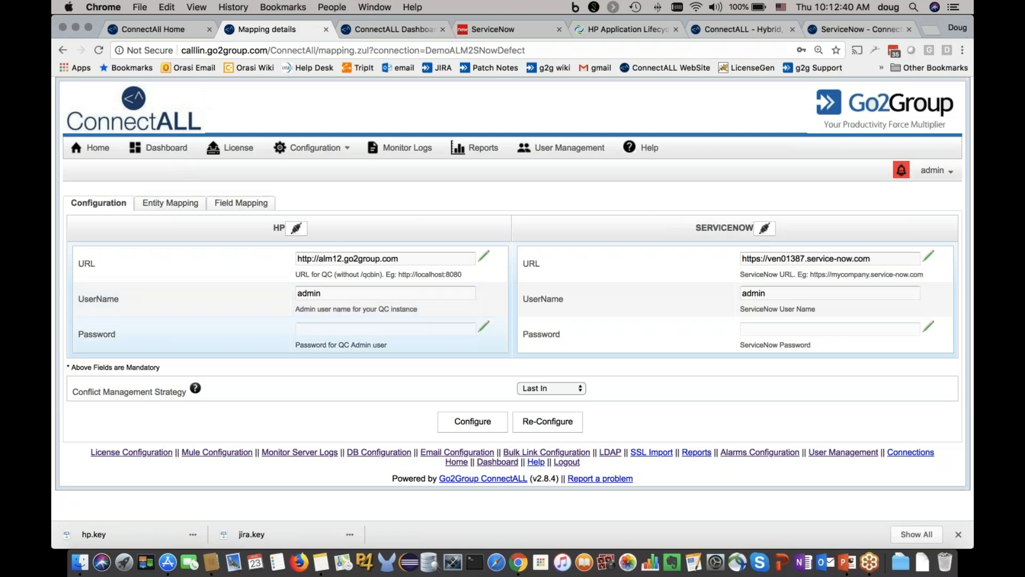
# Step: Set the conflict management strategy to Master - Slave and check the available master and strategy options
pyautogui.doubleClick(89, 390)
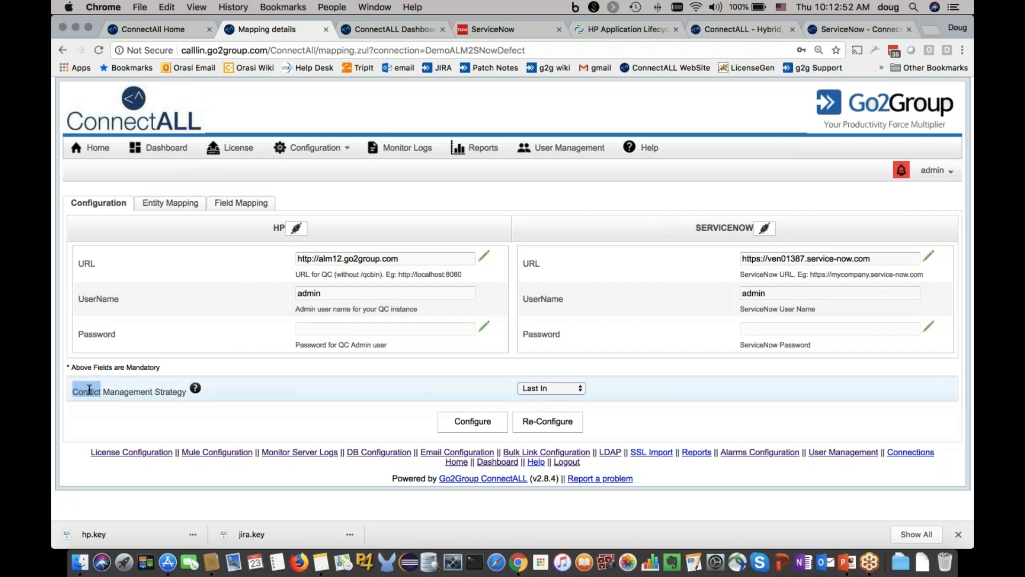
pyautogui.click(528, 394)
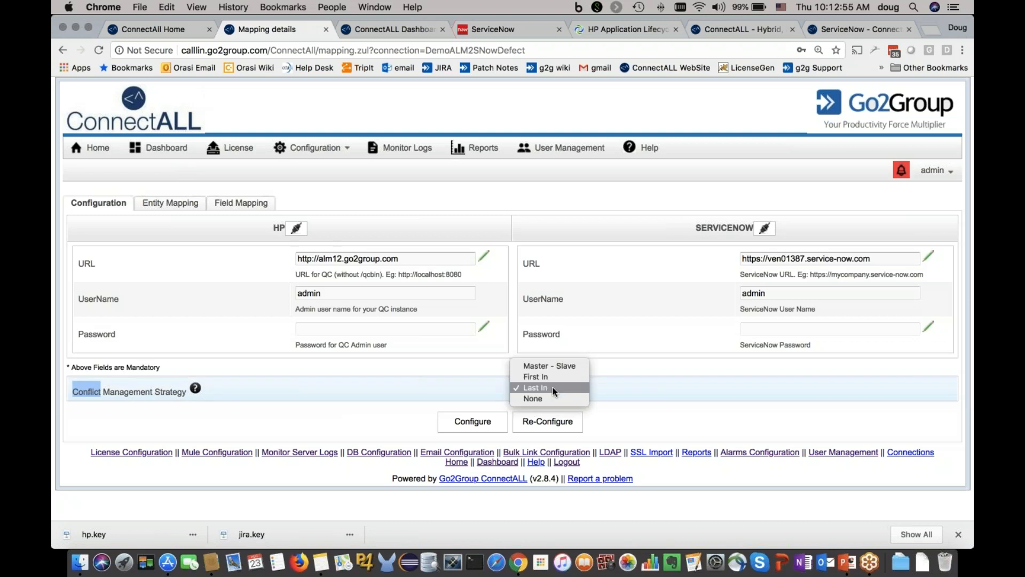
pyautogui.click(558, 366)
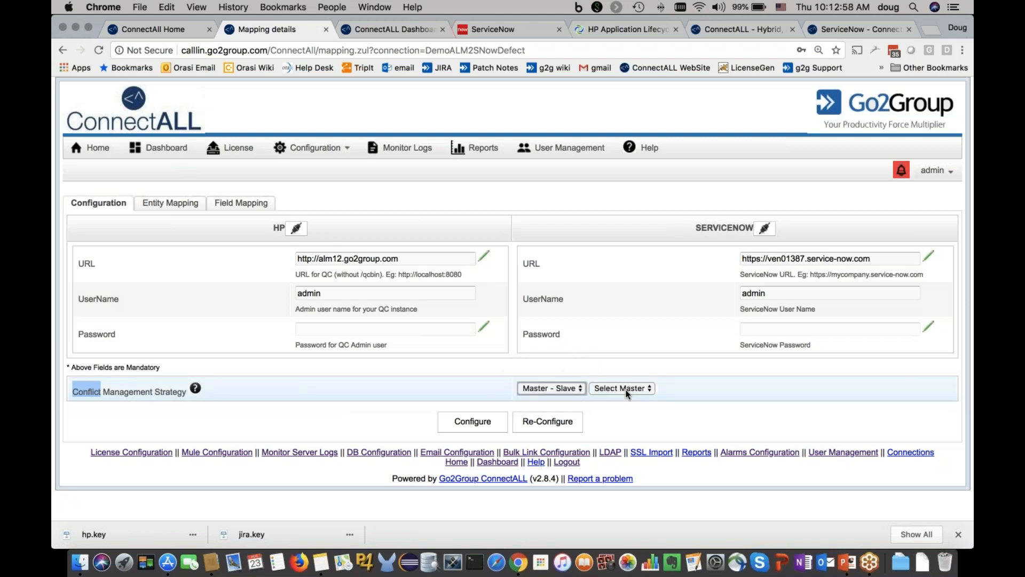
pyautogui.click(628, 394)
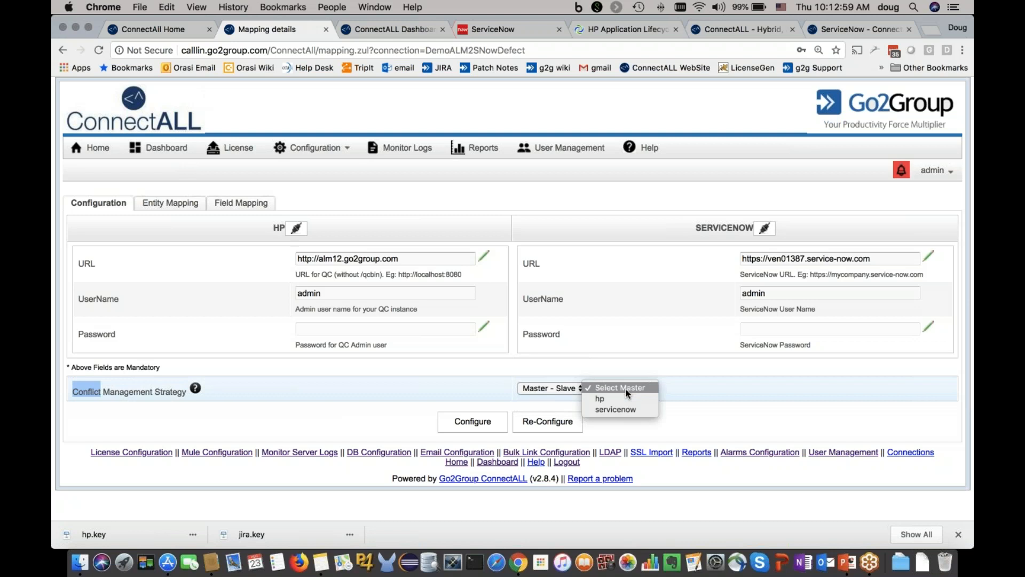
pyautogui.click(550, 386)
pyautogui.click(550, 386)
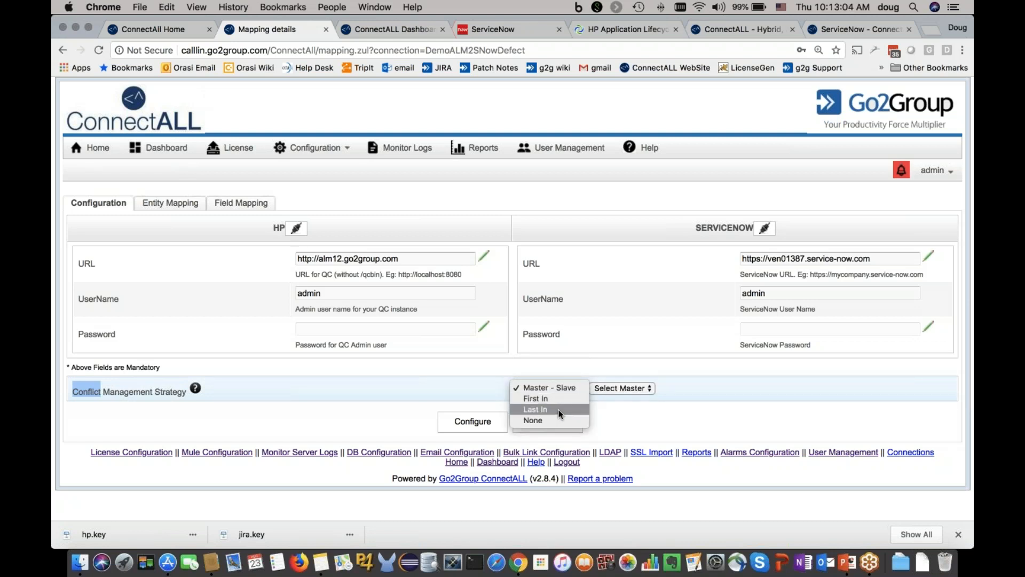
pyautogui.click(332, 382)
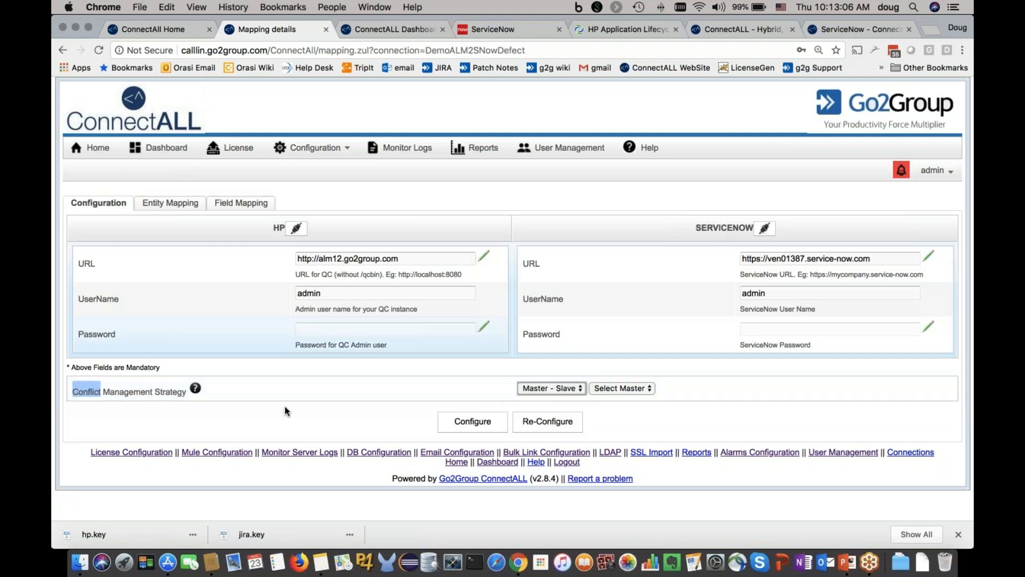
# Step: Examine the domain, project and issue type choices for HP in the entity mapping
pyautogui.click(188, 207)
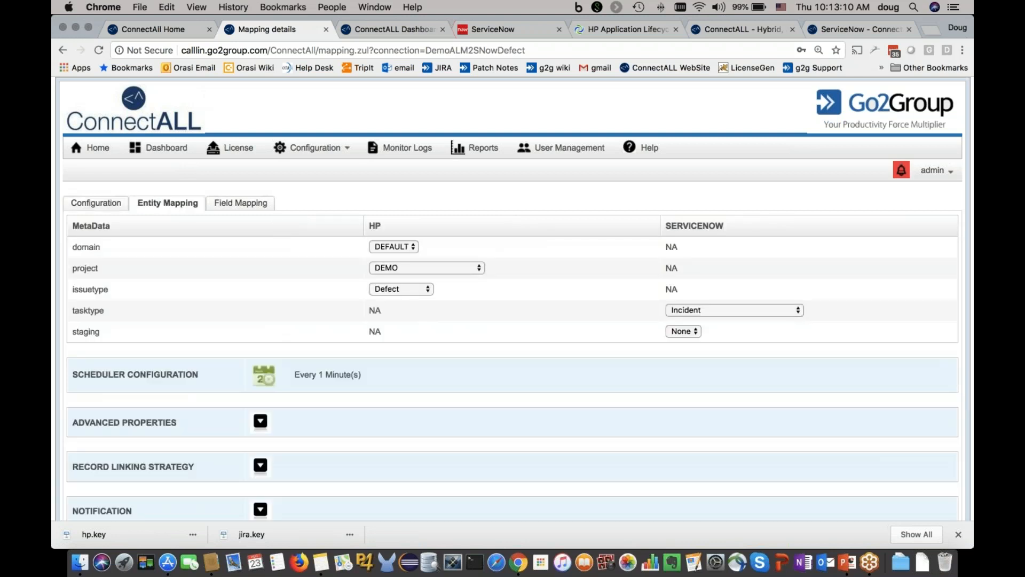
pyautogui.click(404, 246)
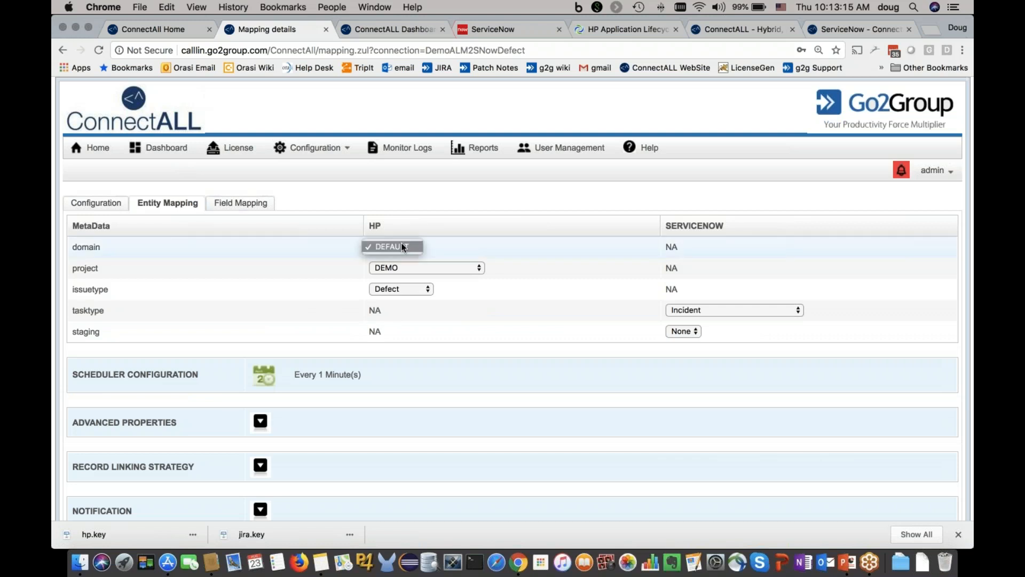
pyautogui.click(417, 268)
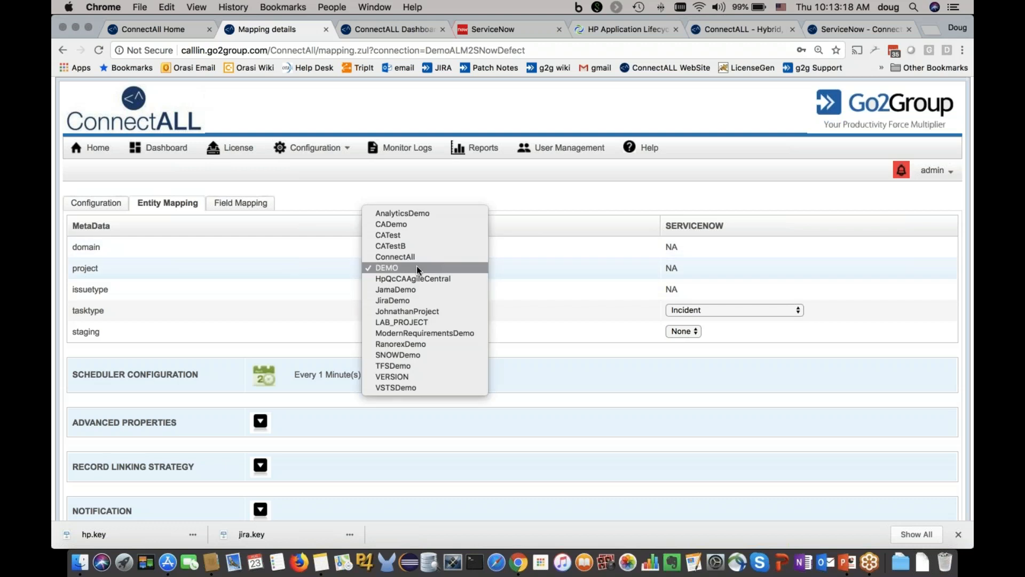
pyautogui.click(521, 271)
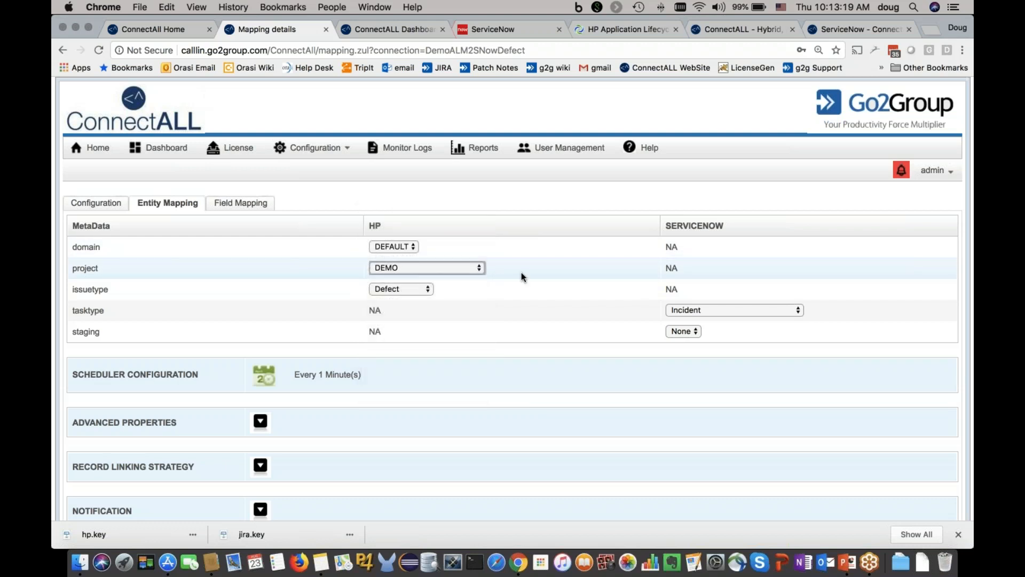
pyautogui.click(403, 291)
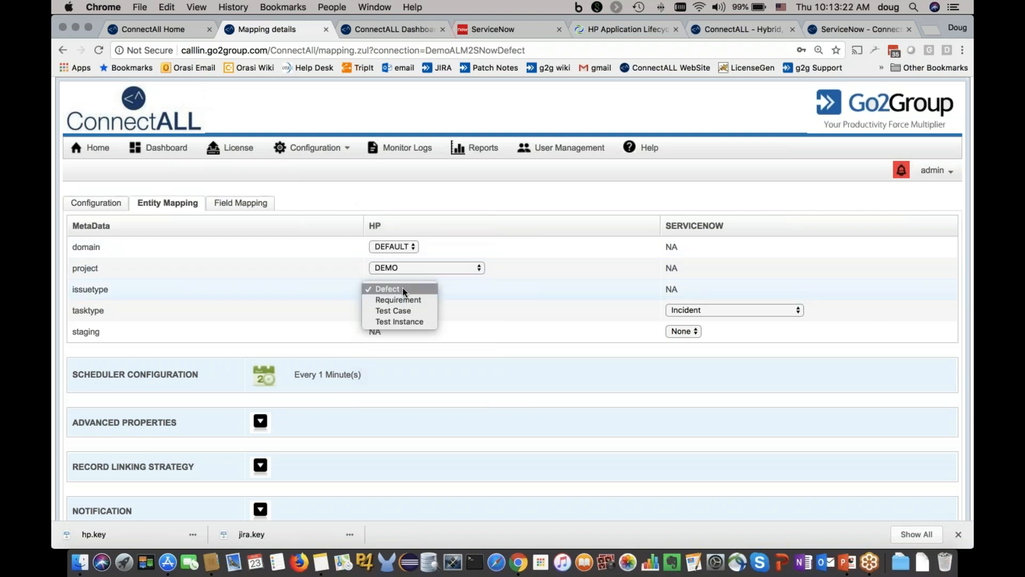
pyautogui.click(471, 310)
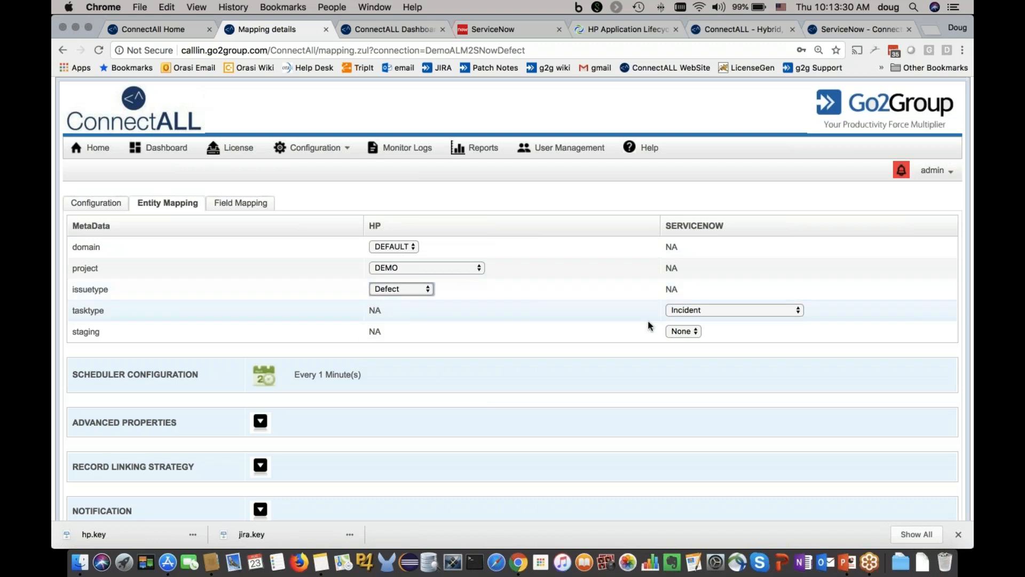
# Step: Look through the ServiceNow task types available in the entity mapping, leaving Incident selected
pyautogui.click(741, 314)
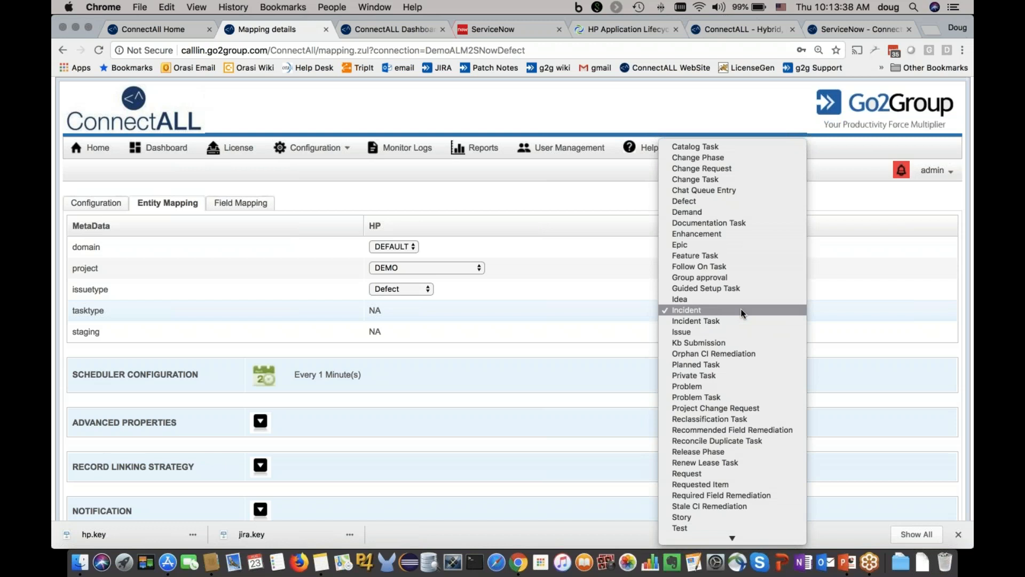
pyautogui.scroll(-3, 741, 313)
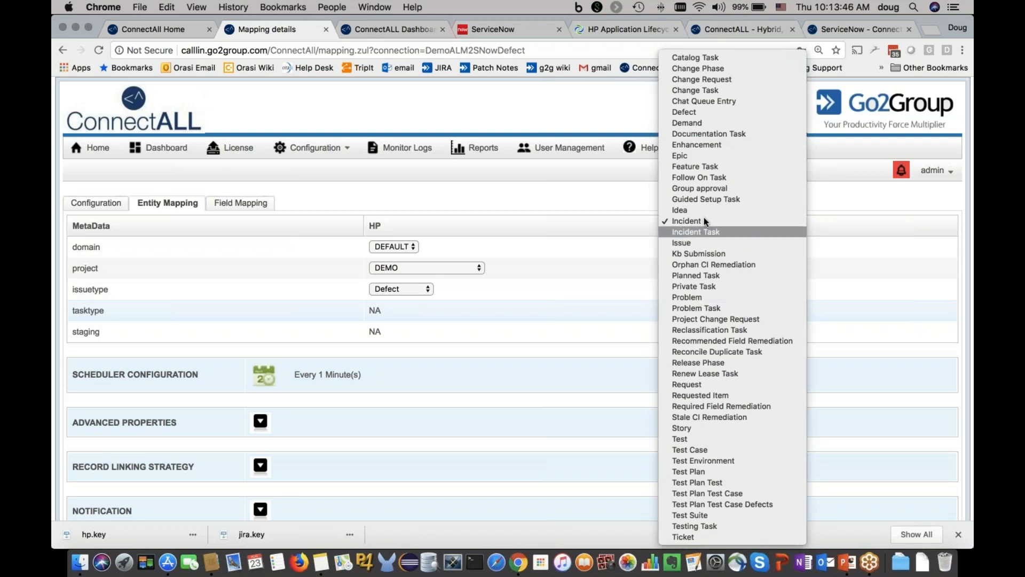
pyautogui.click(603, 290)
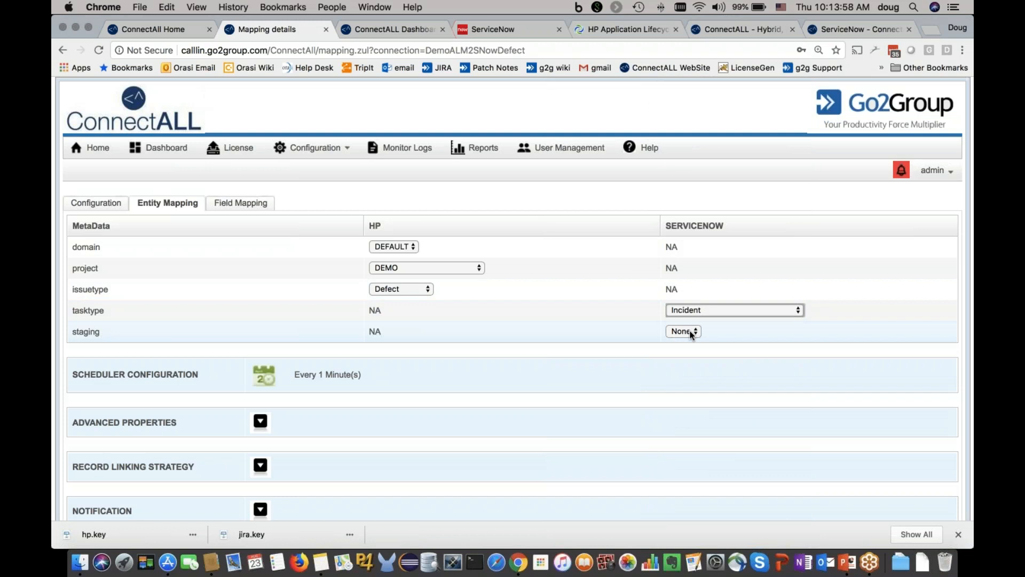
# Step: Expand the mapping's advanced properties and review the attachment URL markup and sync user settings
pyautogui.click(260, 422)
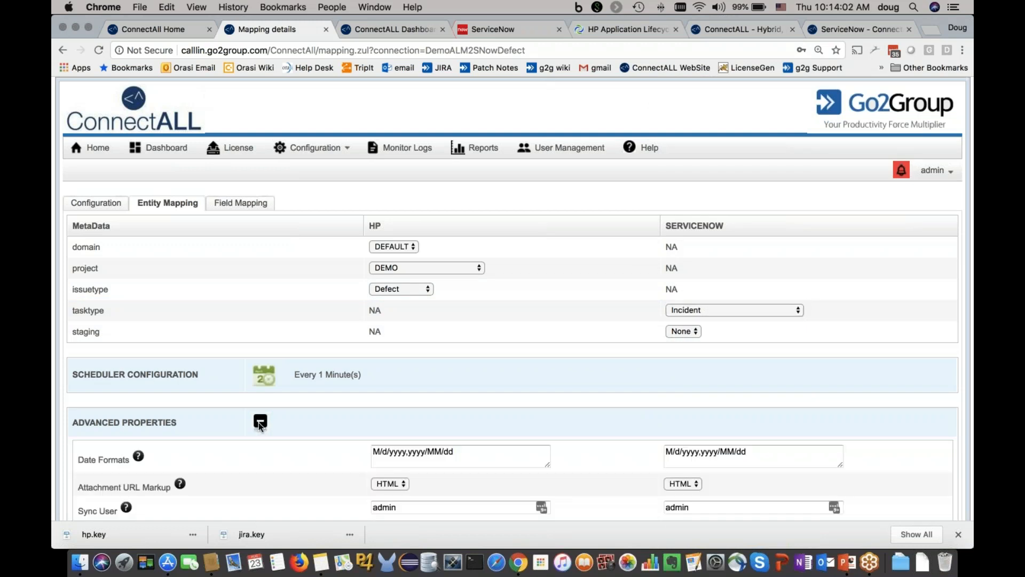
pyautogui.scroll(-5, 486, 351)
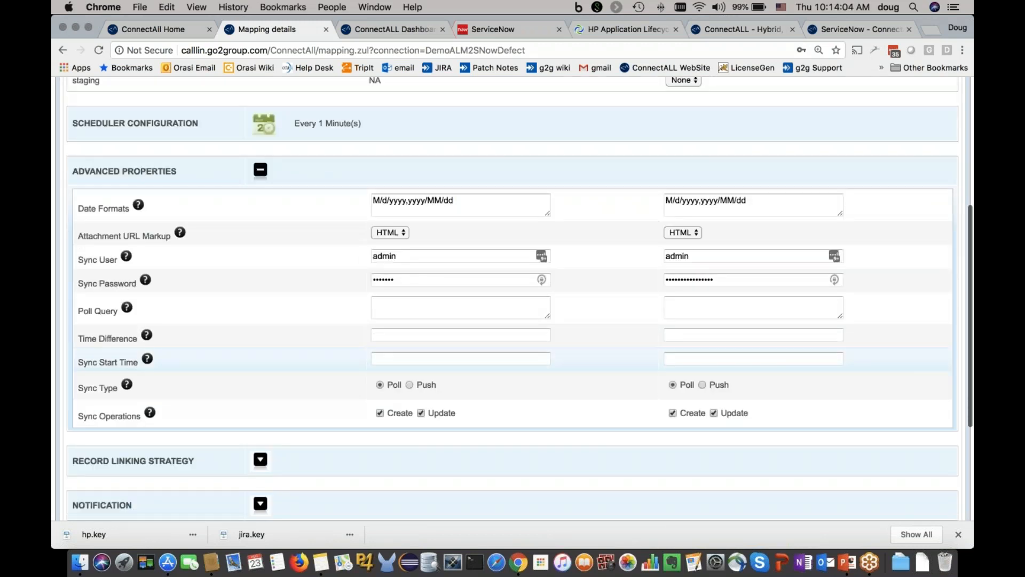
pyautogui.doubleClick(98, 238)
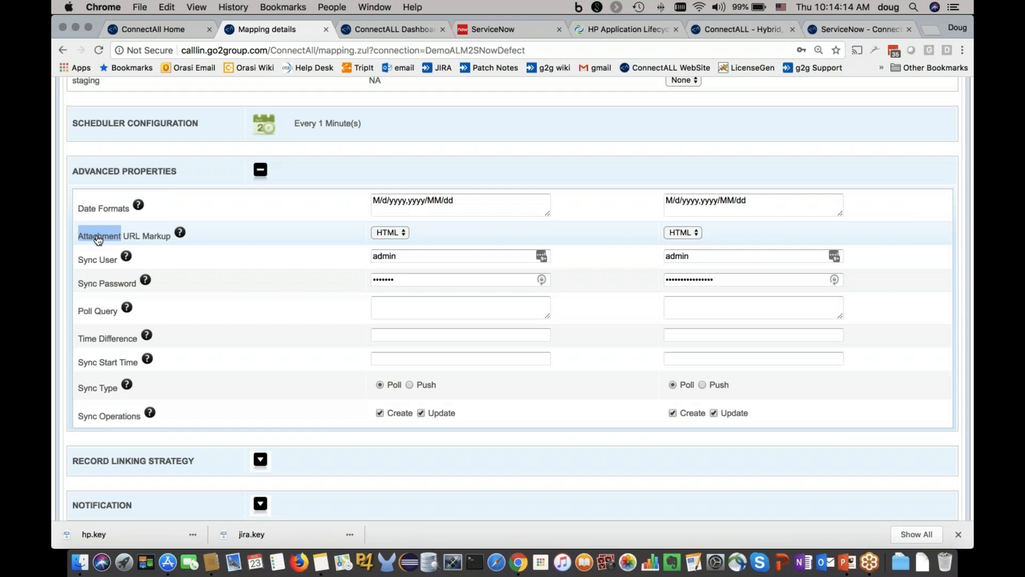
pyautogui.doubleClick(89, 264)
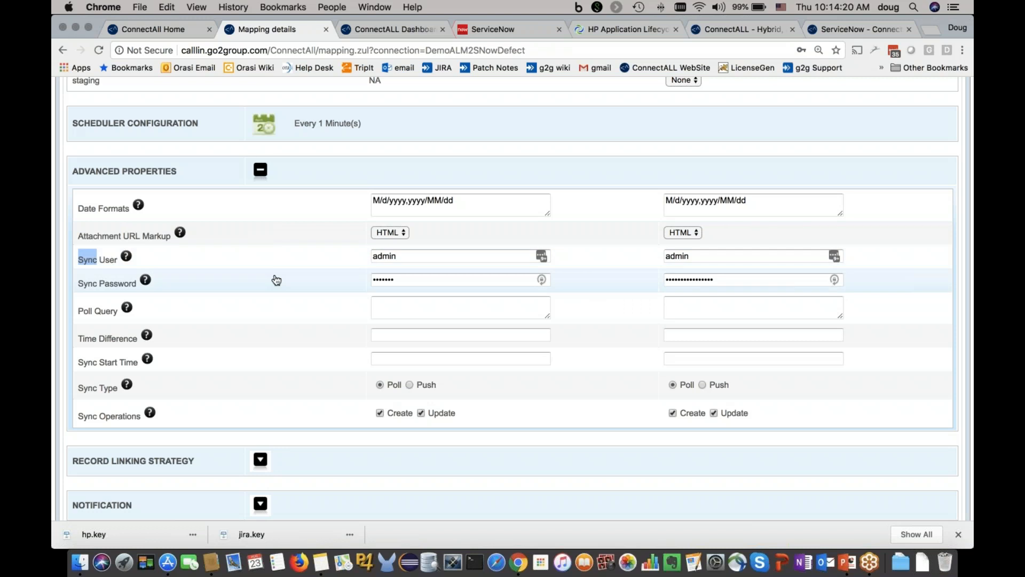
pyautogui.doubleClick(385, 257)
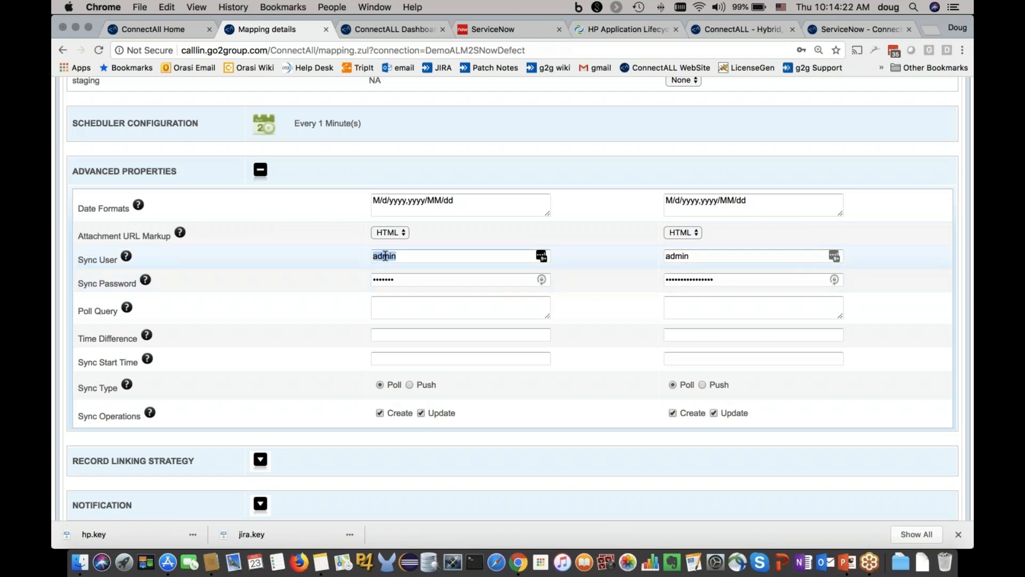
pyautogui.click(328, 272)
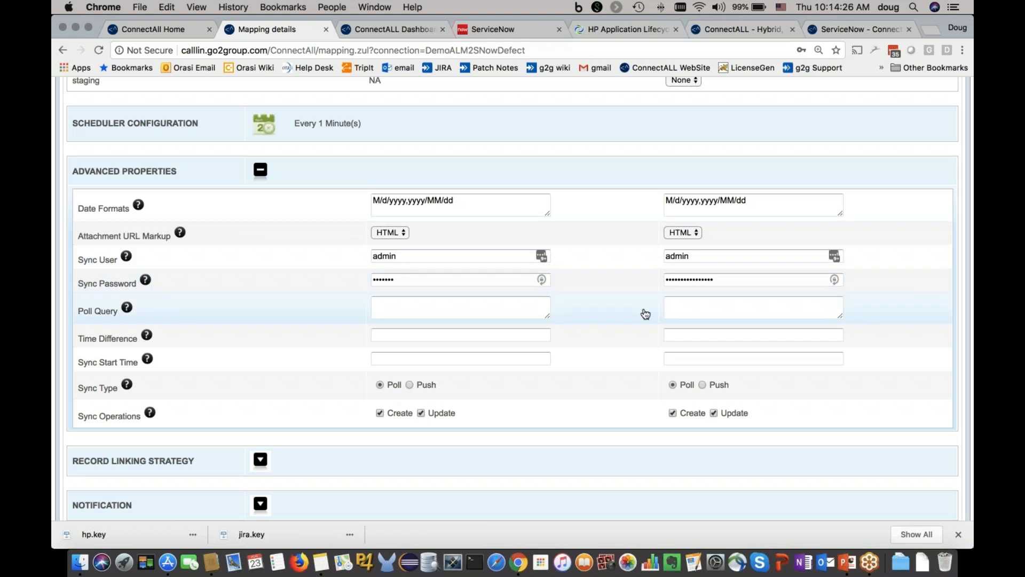
# Step: Enter status=Triage as the ServiceNow poll query in the advanced properties
pyautogui.scroll(5, 645, 314)
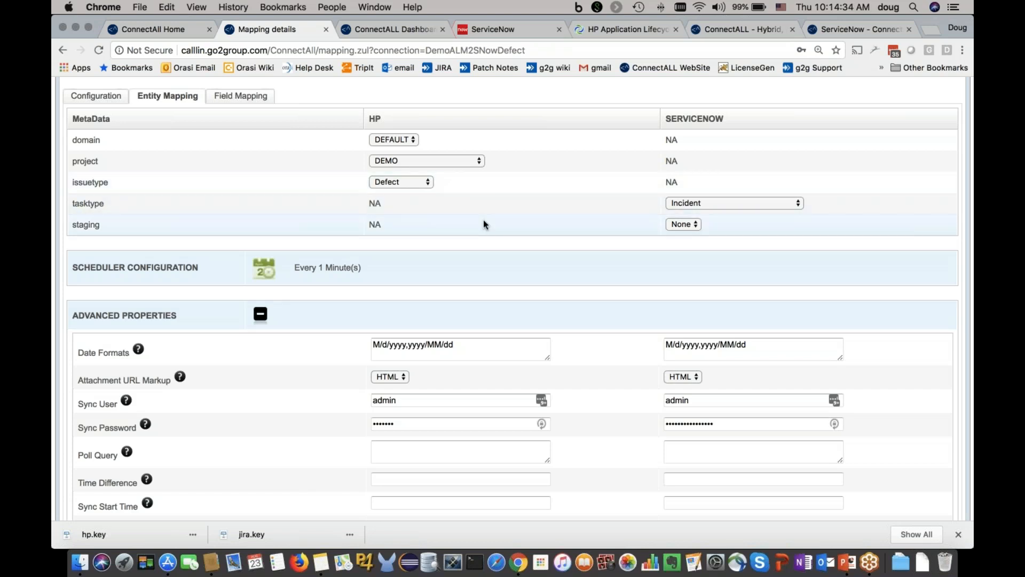
pyautogui.click(684, 450)
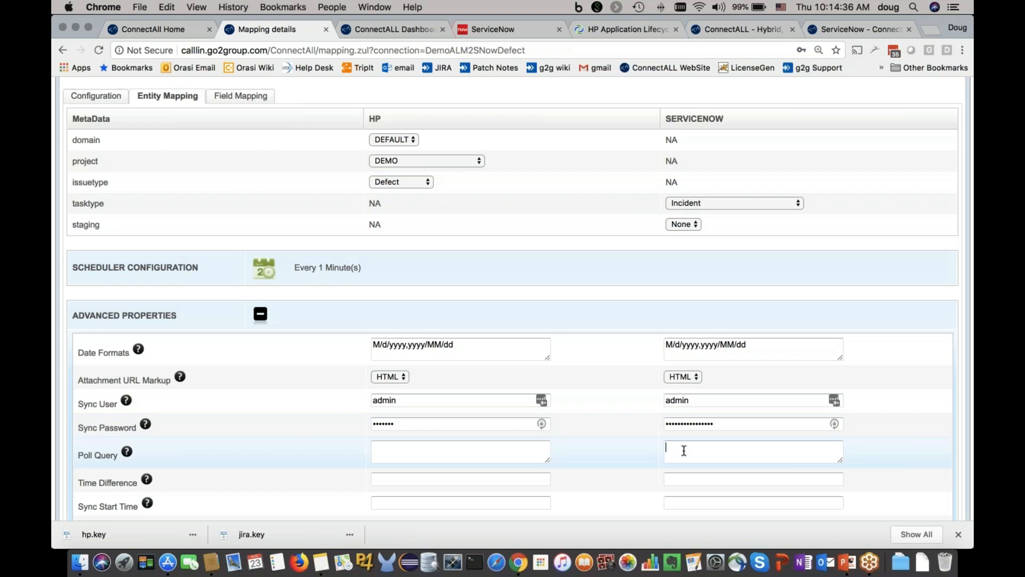
pyautogui.write('status=Griage')
pyautogui.press('BackSpace')
pyautogui.press('BackSpace')
pyautogui.press('BackSpace')
pyautogui.press('BackSpace')
pyautogui.press('BackSpace')
pyautogui.press('BackSpace')
pyautogui.write('Triage')
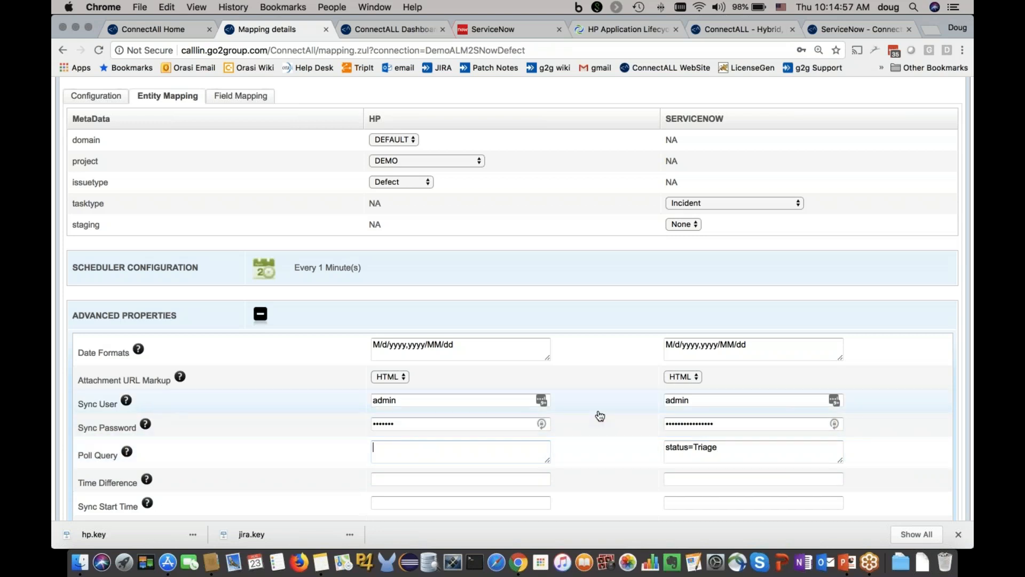
pyautogui.scroll(-3, 600, 416)
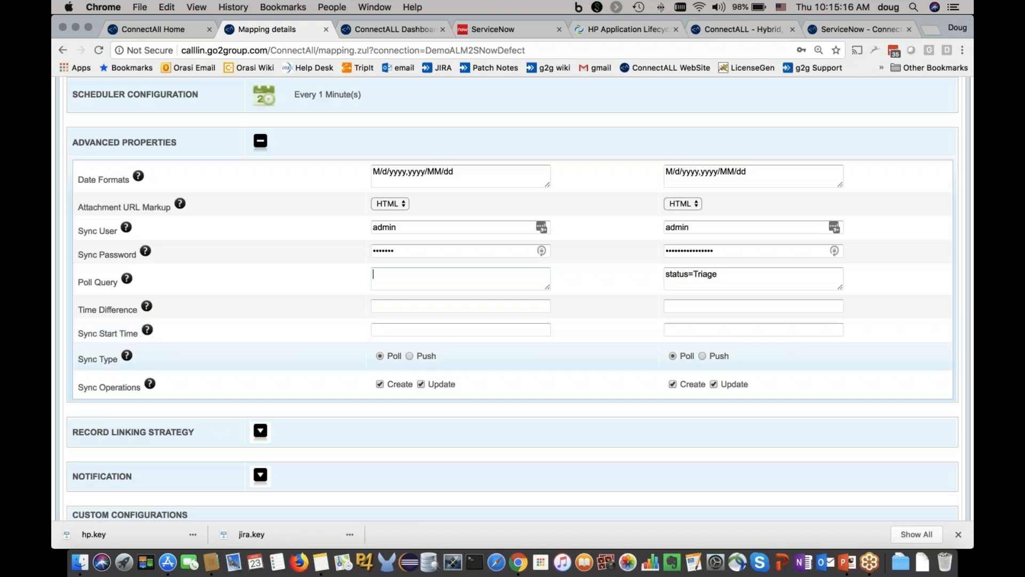
# Step: Open the field mapping and look through the available HP defect fields
pyautogui.click(409, 356)
pyautogui.scroll(5, 566, 325)
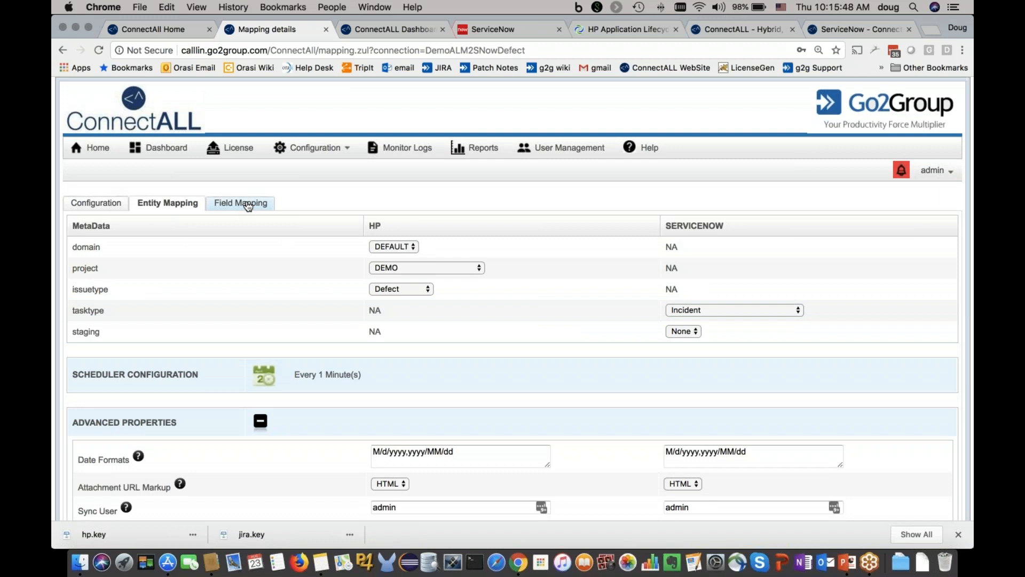
pyautogui.click(248, 206)
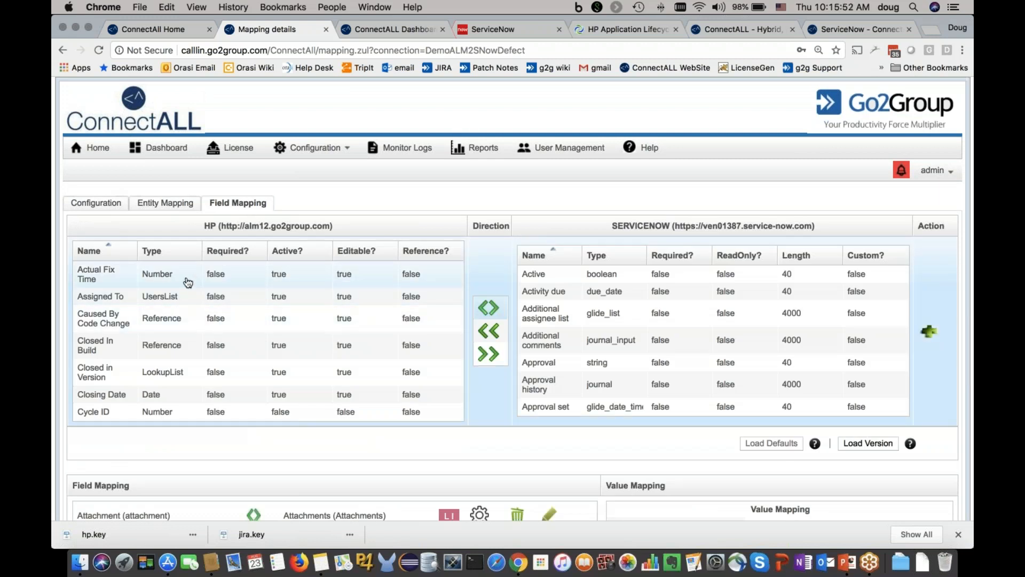
pyautogui.scroll(-10, 188, 283)
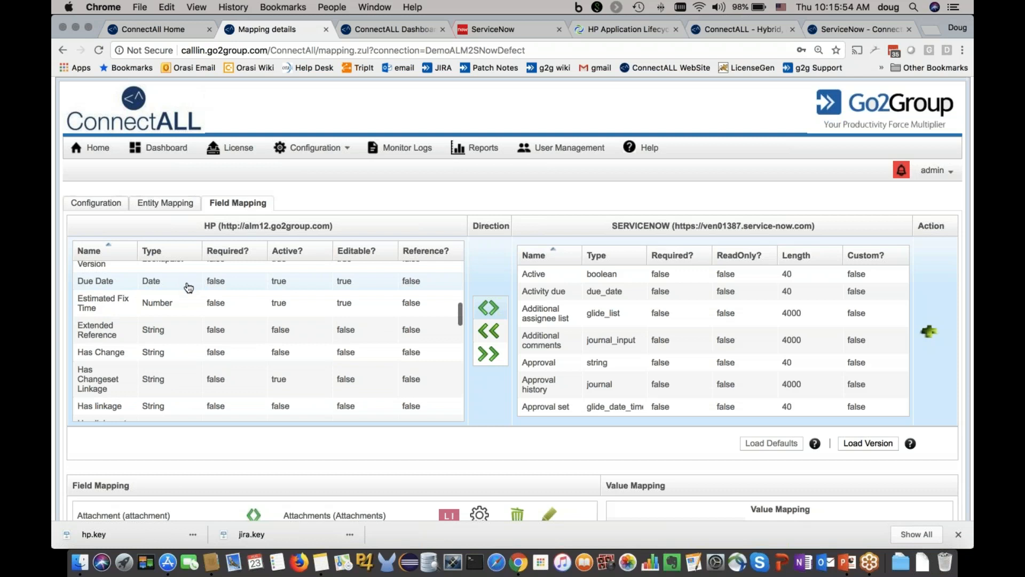
pyautogui.scroll(-5, 188, 286)
pyautogui.scroll(15, 188, 286)
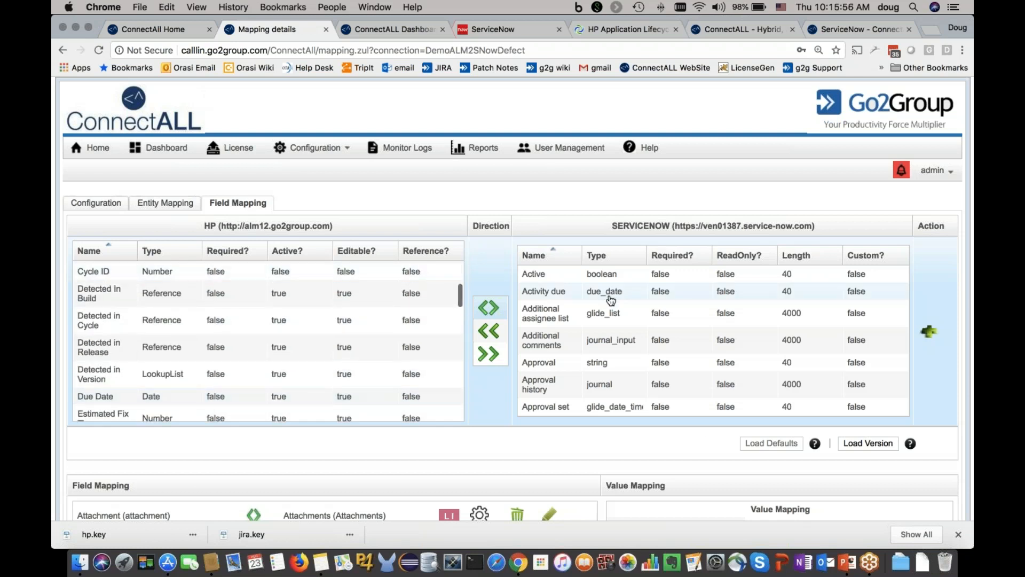
# Step: Browse the available ServiceNow fields and select Approval history as the counterpart to HP's Detected In Build field
pyautogui.scroll(-12, 610, 300)
pyautogui.scroll(10, 610, 300)
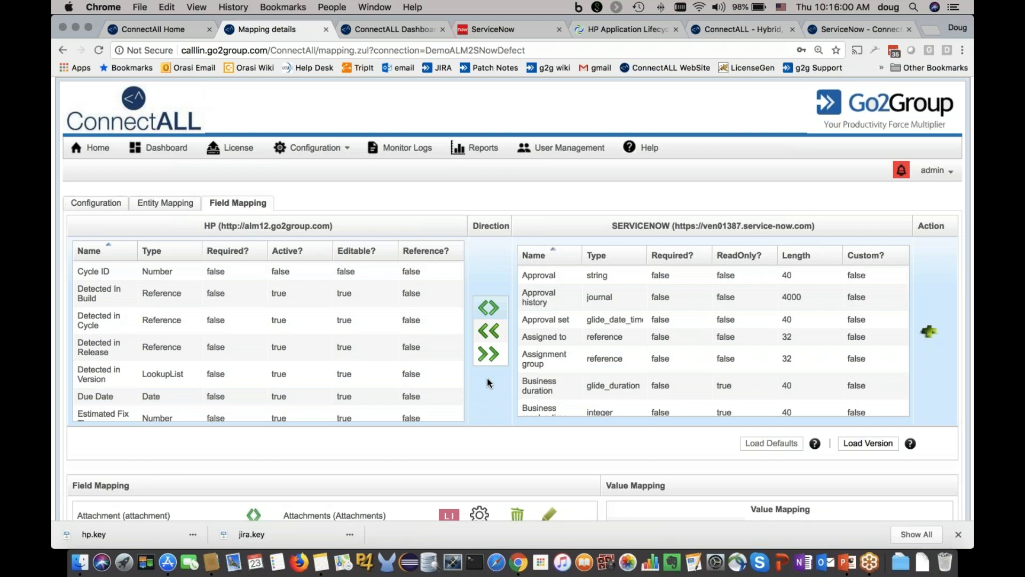
pyautogui.click(104, 290)
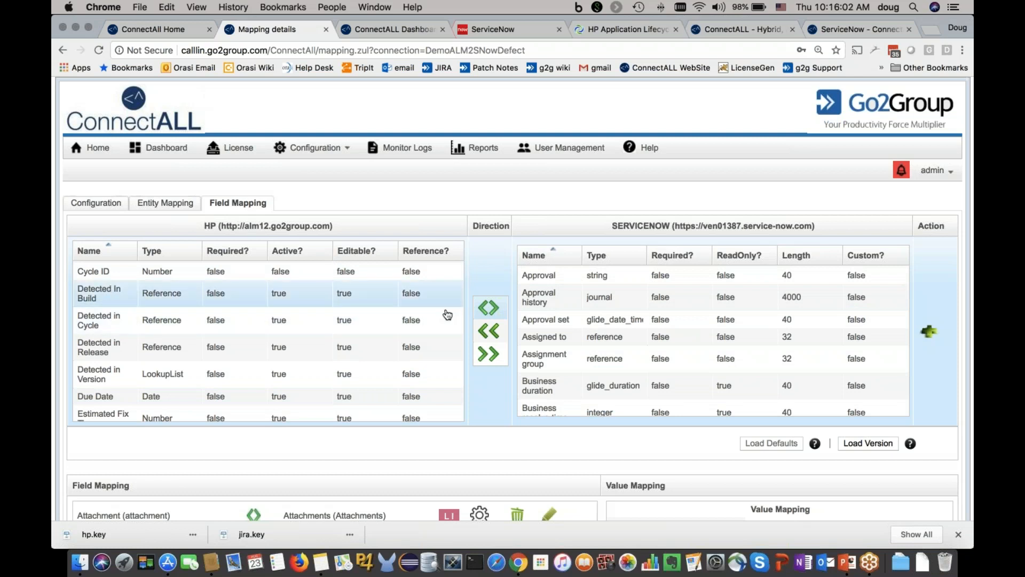
pyautogui.click(537, 303)
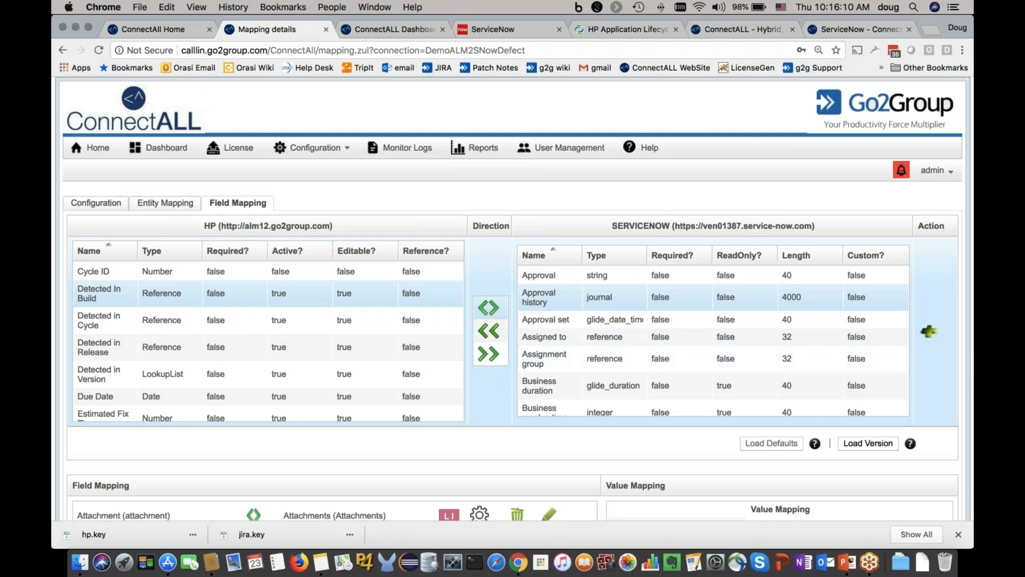
# Step: Review the conflict management strategy options for the Description mapping and leave without changing them
pyautogui.scroll(-6, 461, 472)
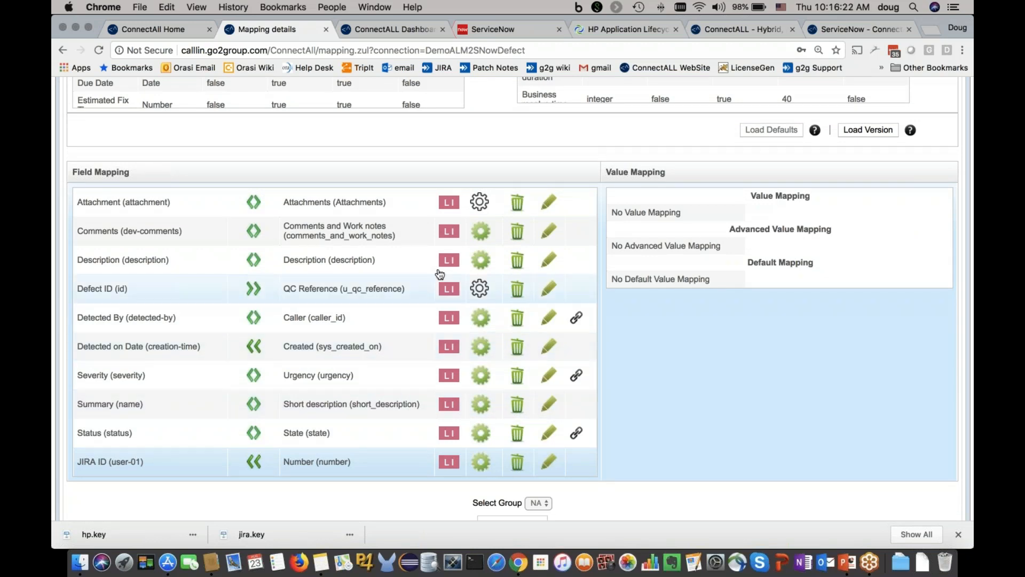
pyautogui.click(451, 260)
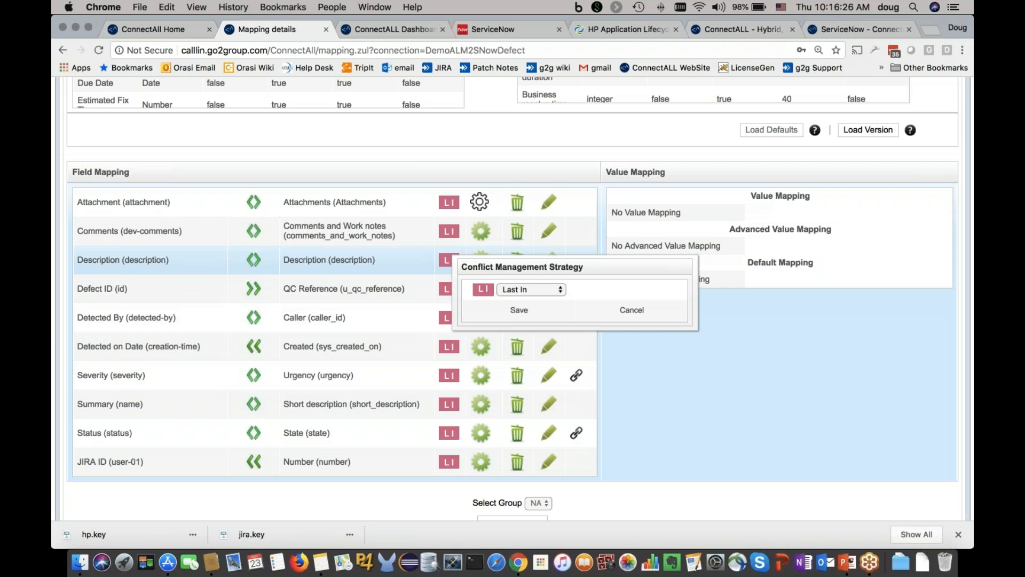
pyautogui.click(537, 291)
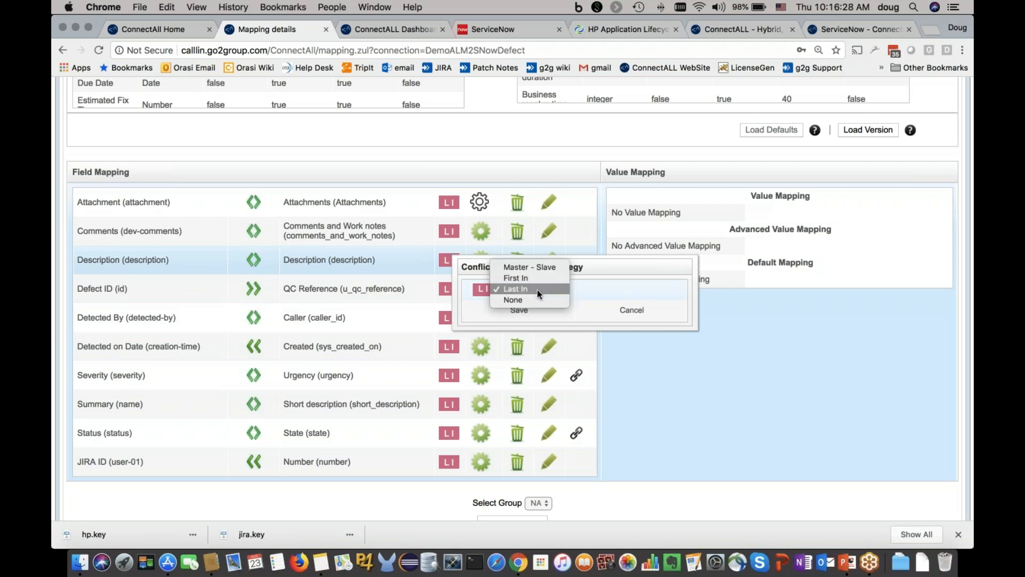
pyautogui.click(633, 311)
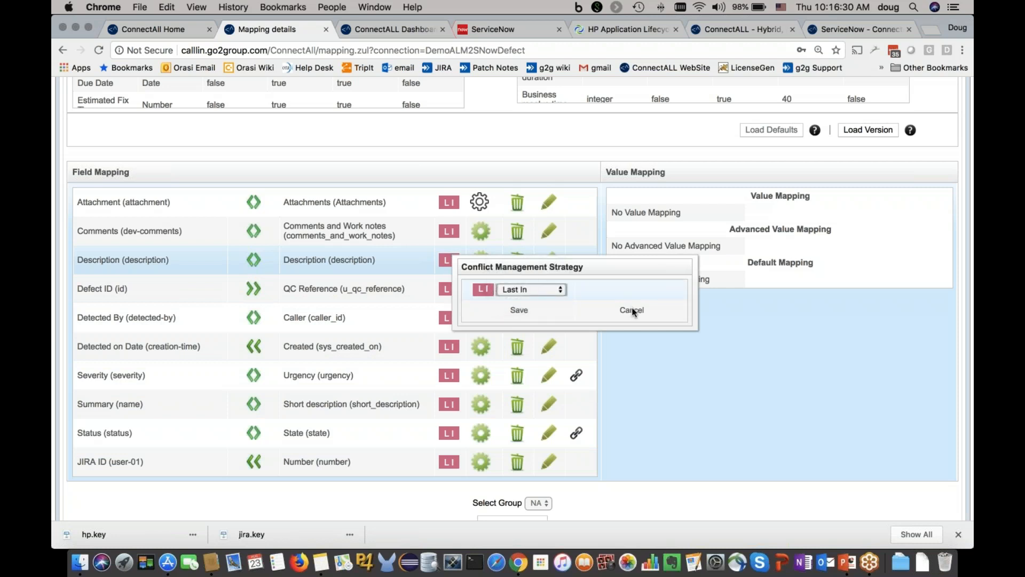
pyautogui.click(633, 311)
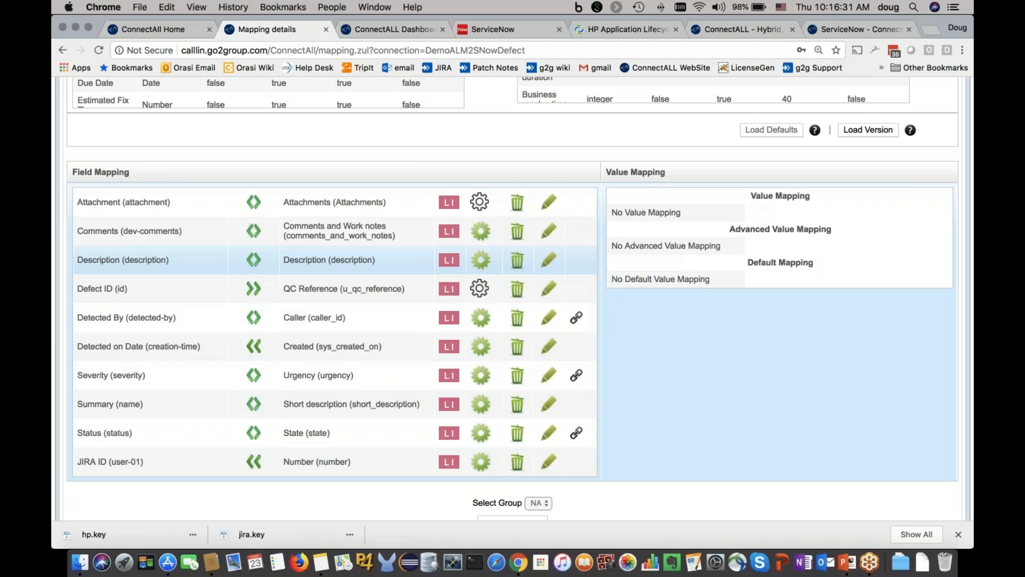
# Step: Inspect the Description mapping's field configuration and its HP data type choices, leaving Memo selected
pyautogui.click(481, 261)
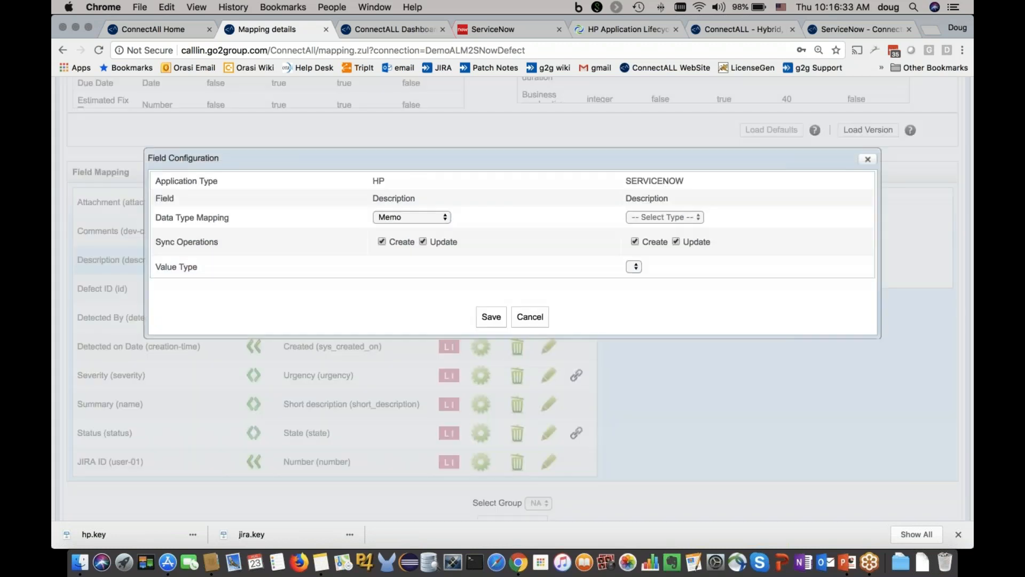
pyautogui.click(415, 219)
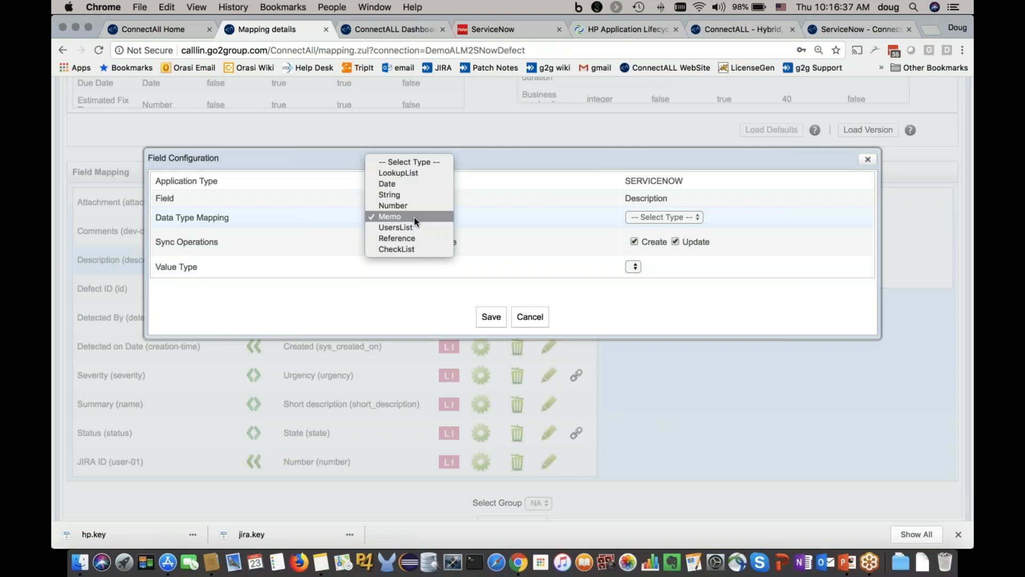
pyautogui.click(527, 243)
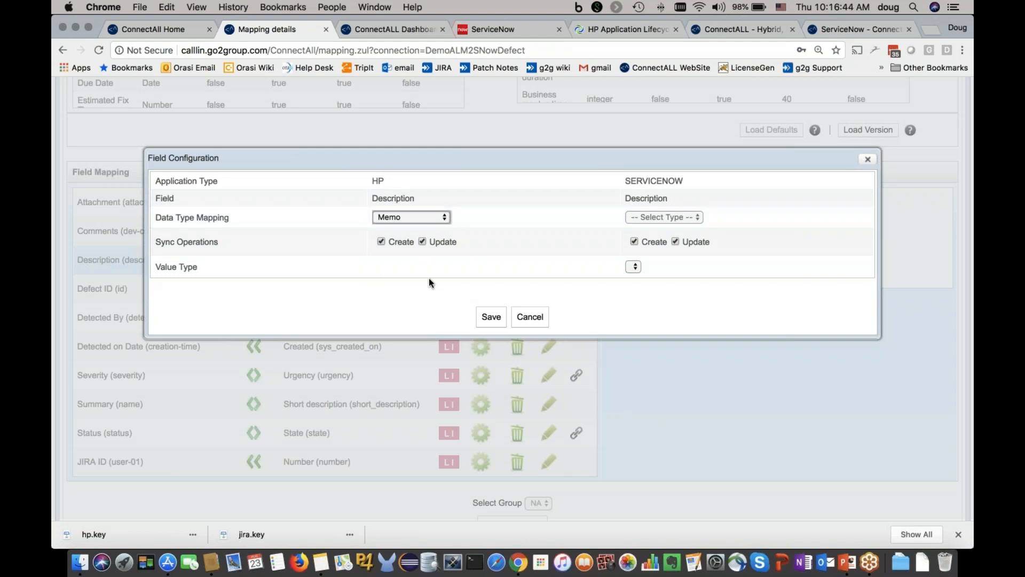
pyautogui.click(531, 318)
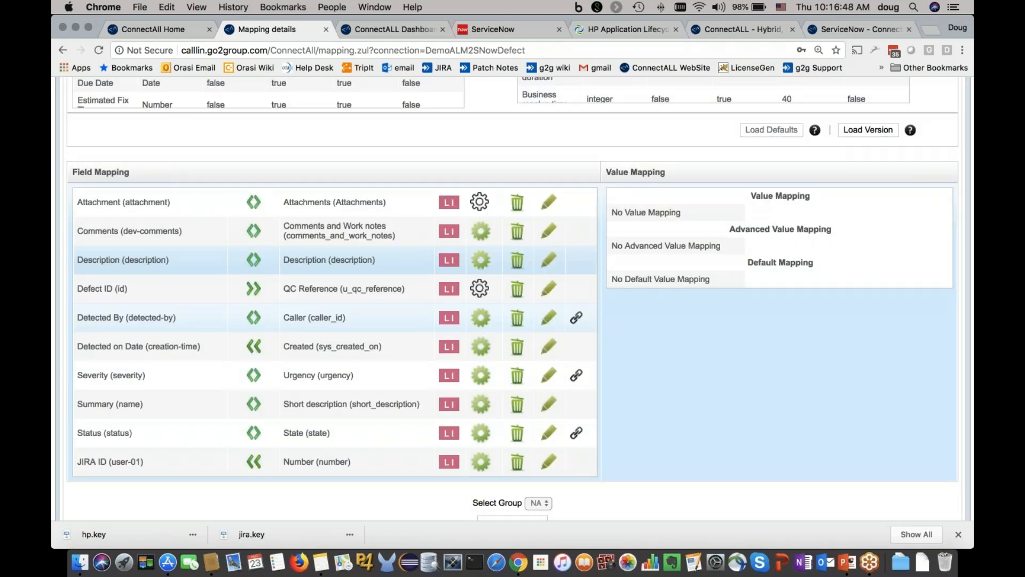
# Step: Show the value mapping between Severity and Urgency and bring up the save options for the whole mapping
pyautogui.click(576, 376)
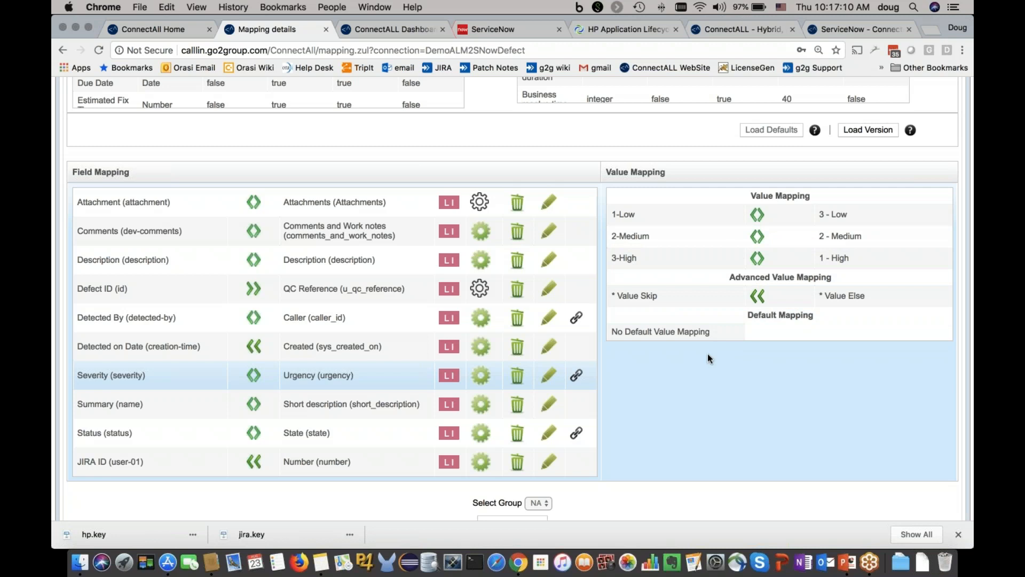
pyautogui.scroll(-3, 691, 360)
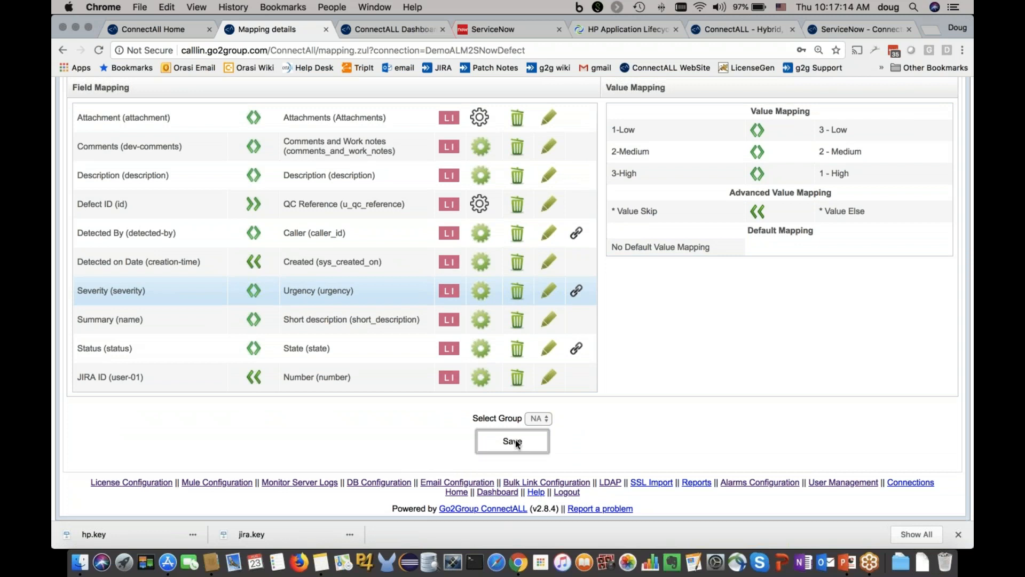
pyautogui.click(512, 441)
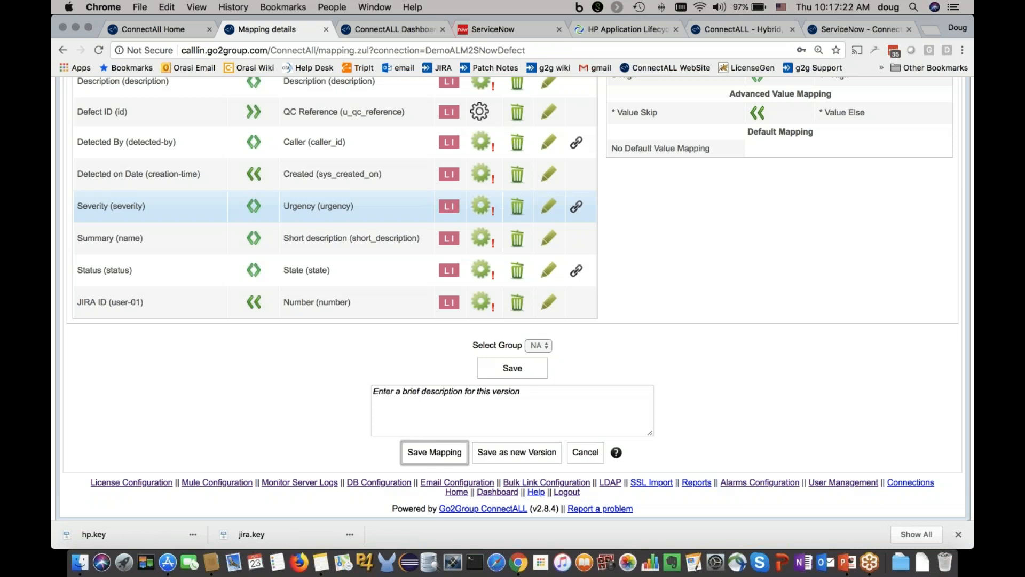
# Step: Switch to the ConnectALL dashboard and review its activity log and the scheduled links
pyautogui.click(397, 29)
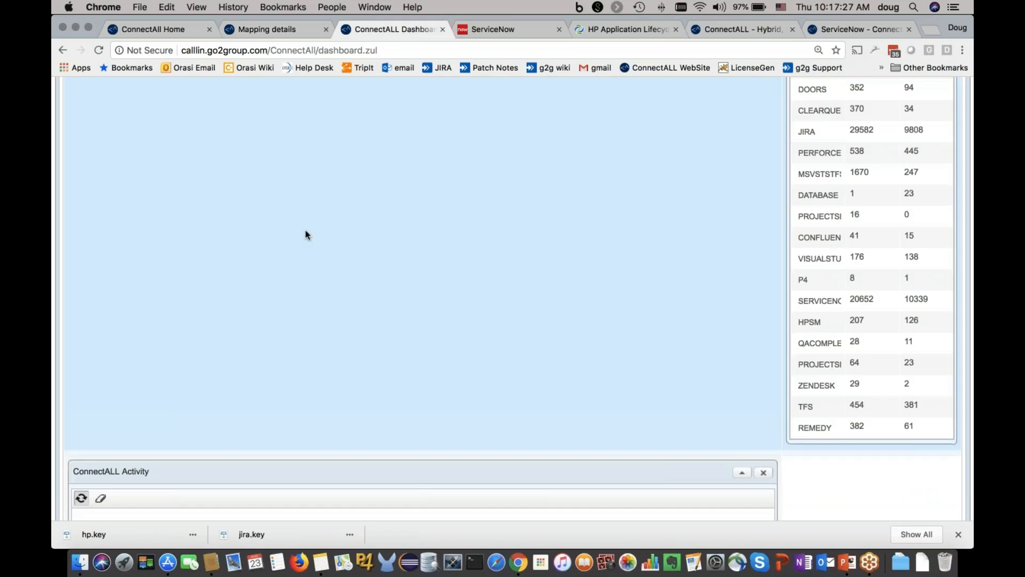
pyautogui.scroll(-5, 307, 231)
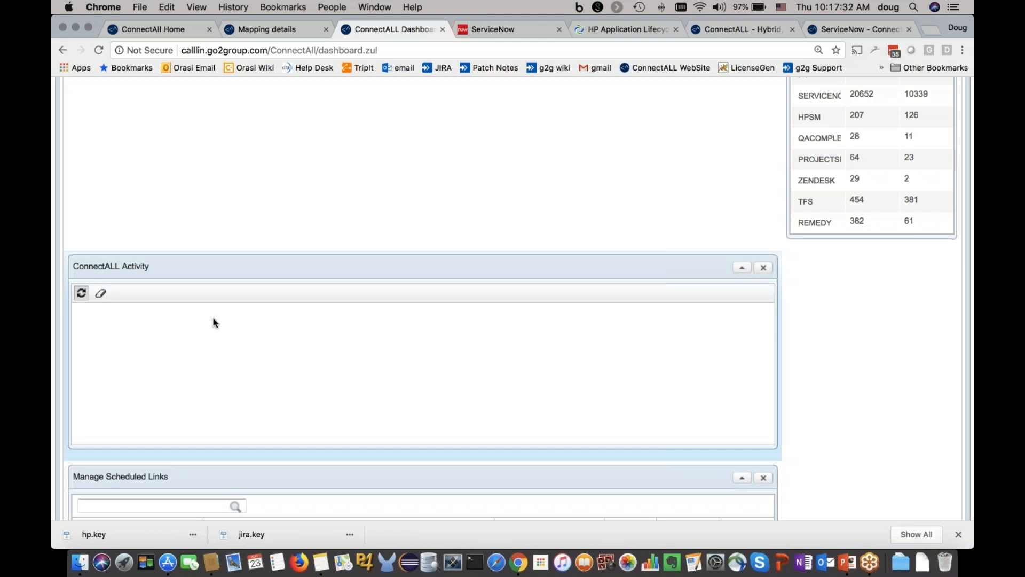
pyautogui.scroll(-5, 213, 318)
pyautogui.scroll(-1, 216, 326)
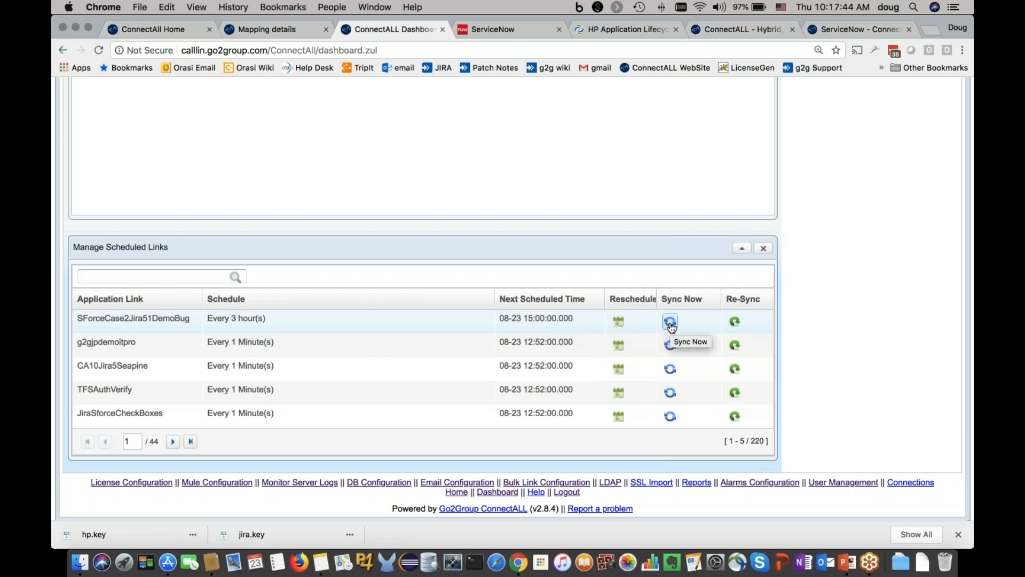
# Step: View the error details of the most recent failed Jira2SnowIntegration sync record and close them
pyautogui.scroll(15, 672, 326)
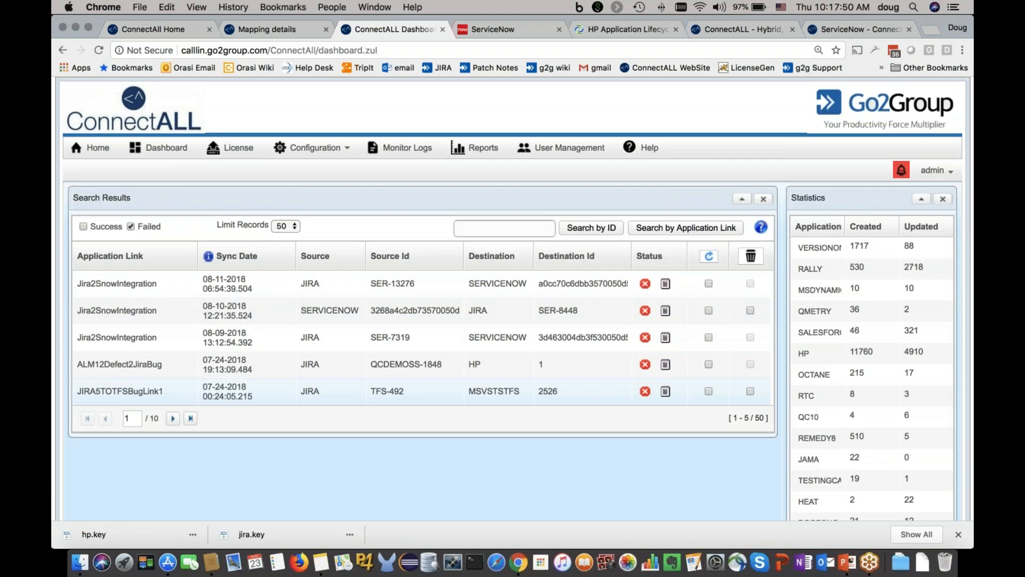
pyautogui.click(666, 285)
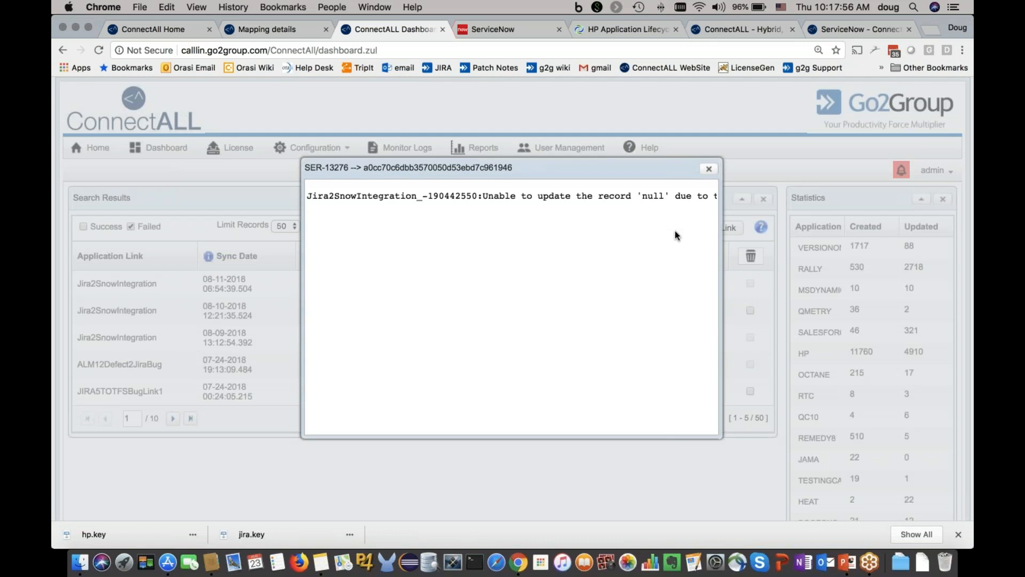
pyautogui.click(709, 170)
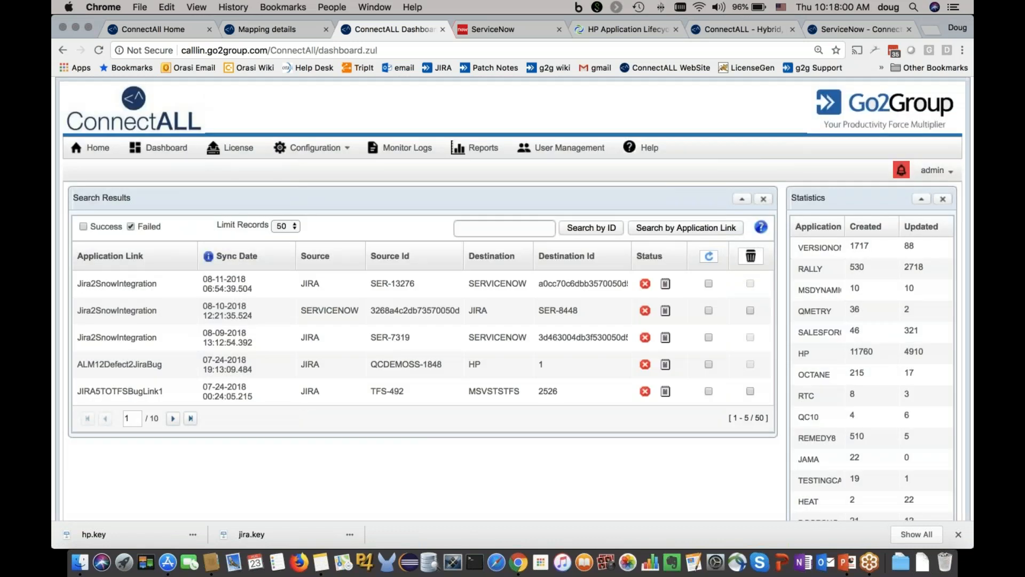
# Step: Mark the most recent failed record for re-sync and search successful and failed sync records by application link
pyautogui.click(708, 285)
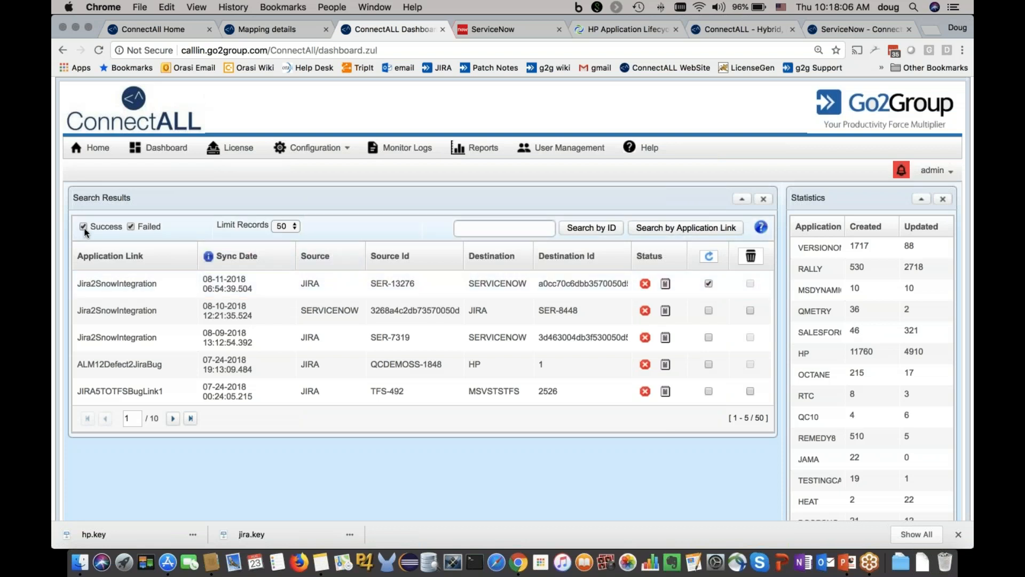
pyautogui.click(672, 235)
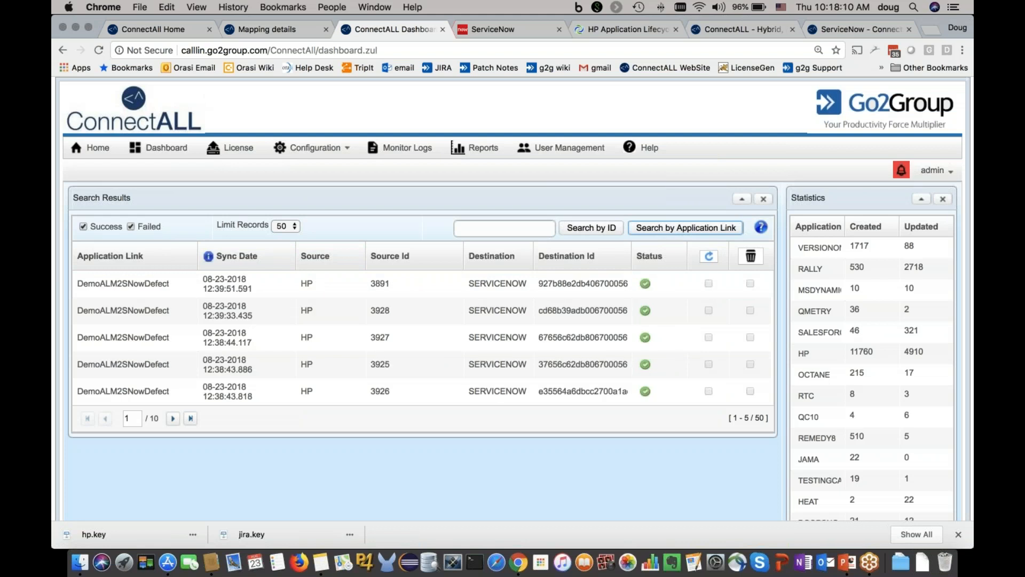
pyautogui.click(480, 231)
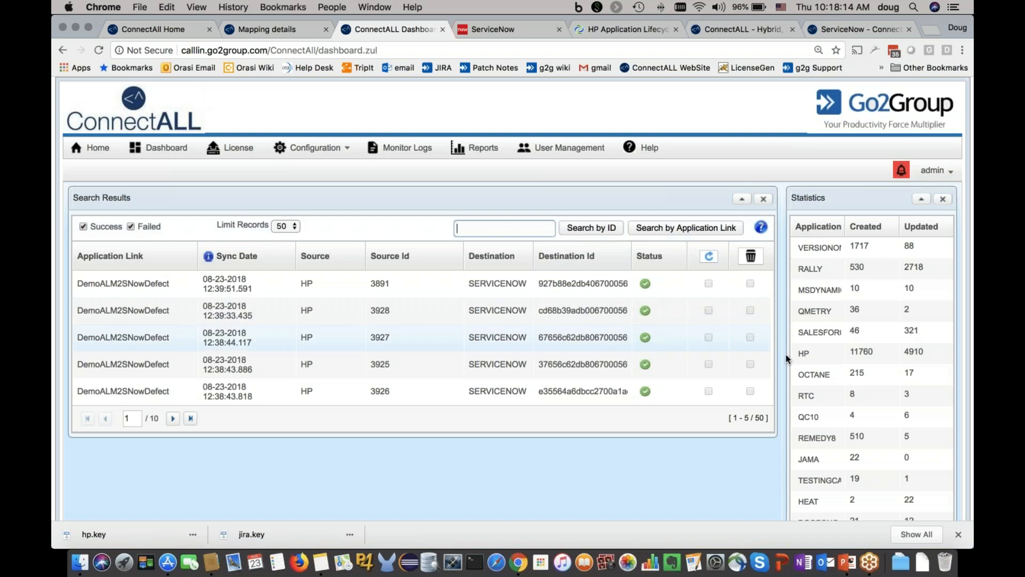
# Step: View the HP statistics chart of created and updated records and close it
pyautogui.click(805, 354)
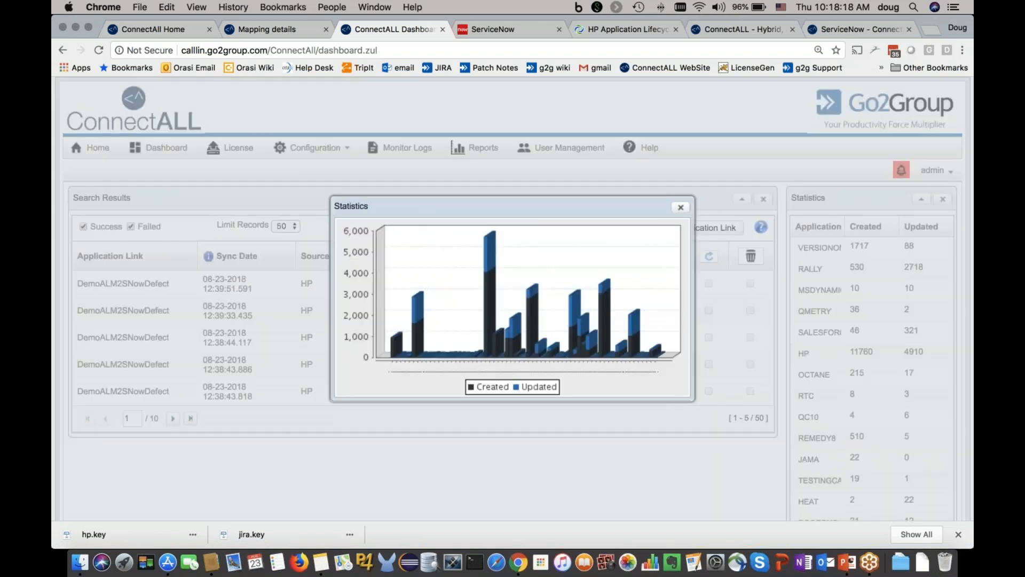
pyautogui.click(685, 207)
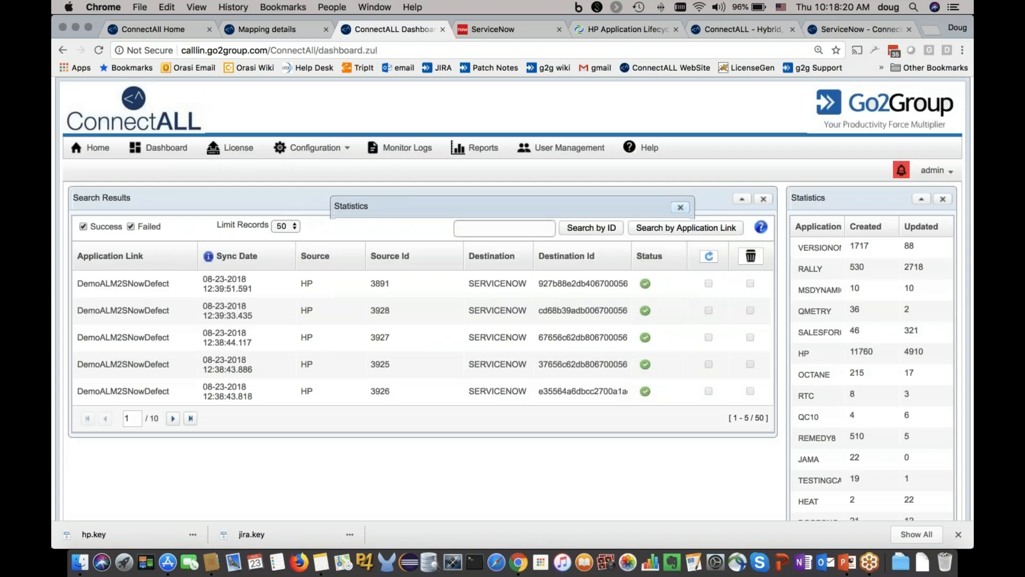
# Step: Look through the administration pages for alarms configuration, user management and LDAP settings
pyautogui.scroll(-10, 694, 320)
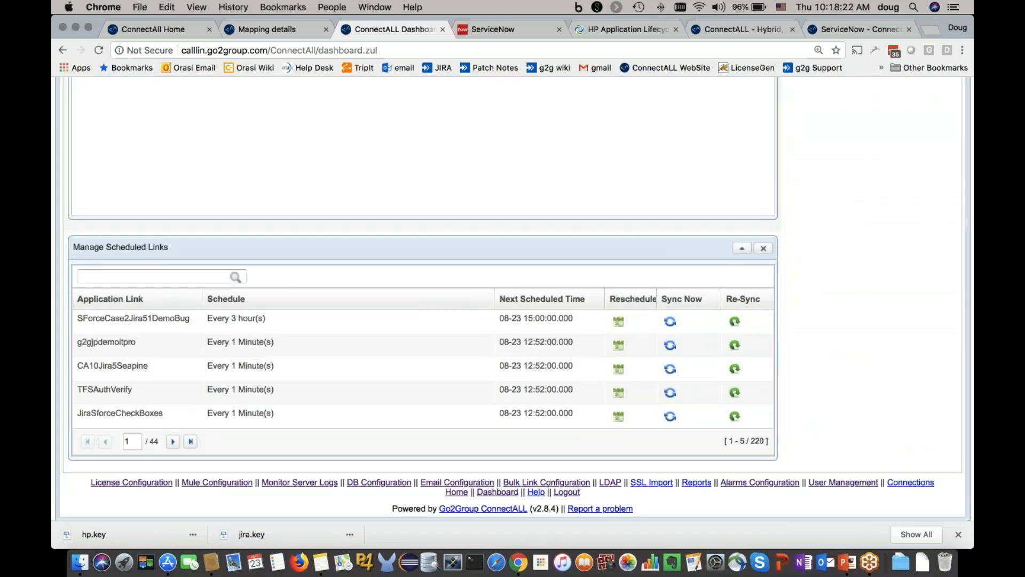
pyautogui.click(760, 482)
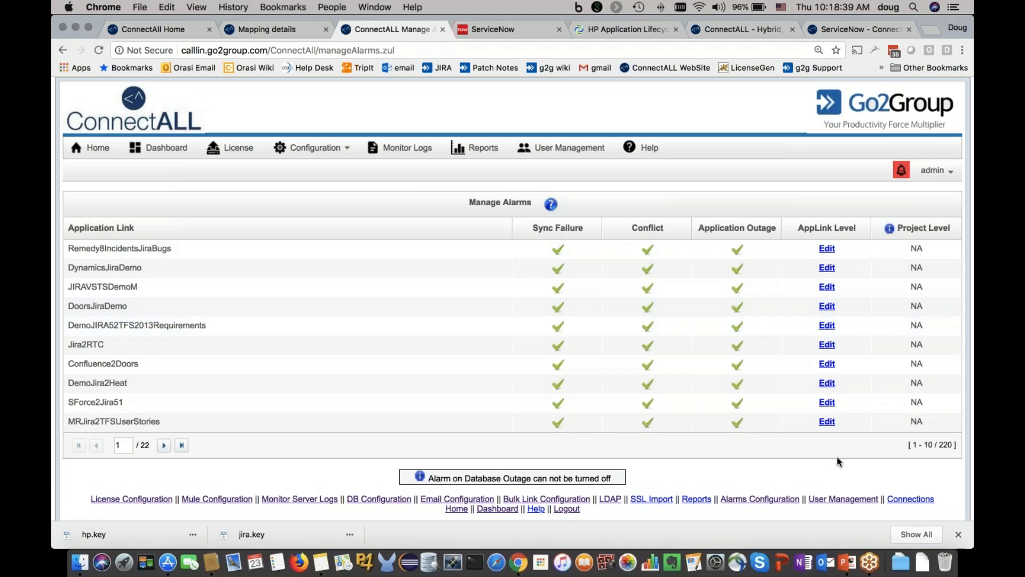
pyautogui.click(842, 501)
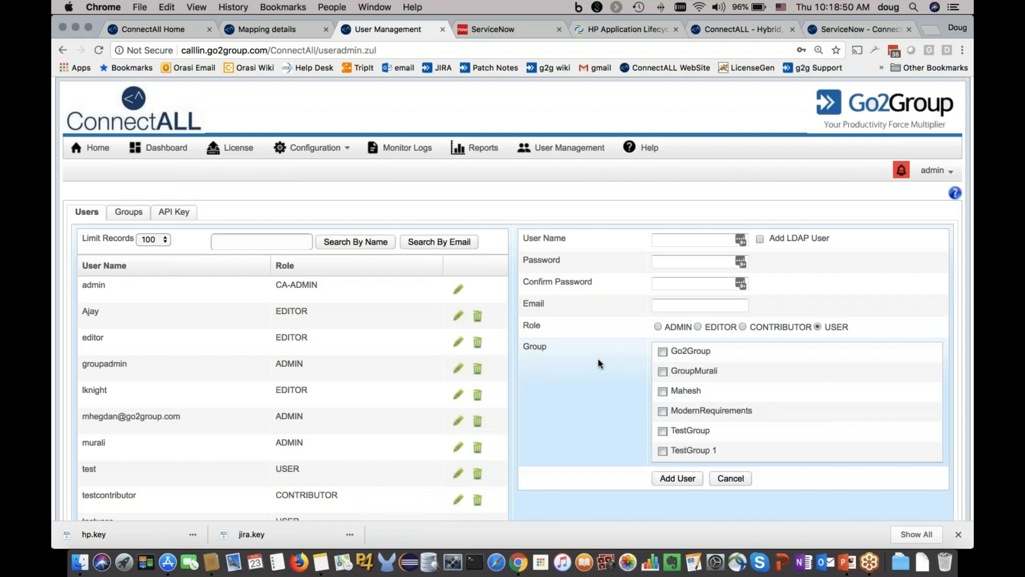
pyautogui.scroll(-3, 598, 359)
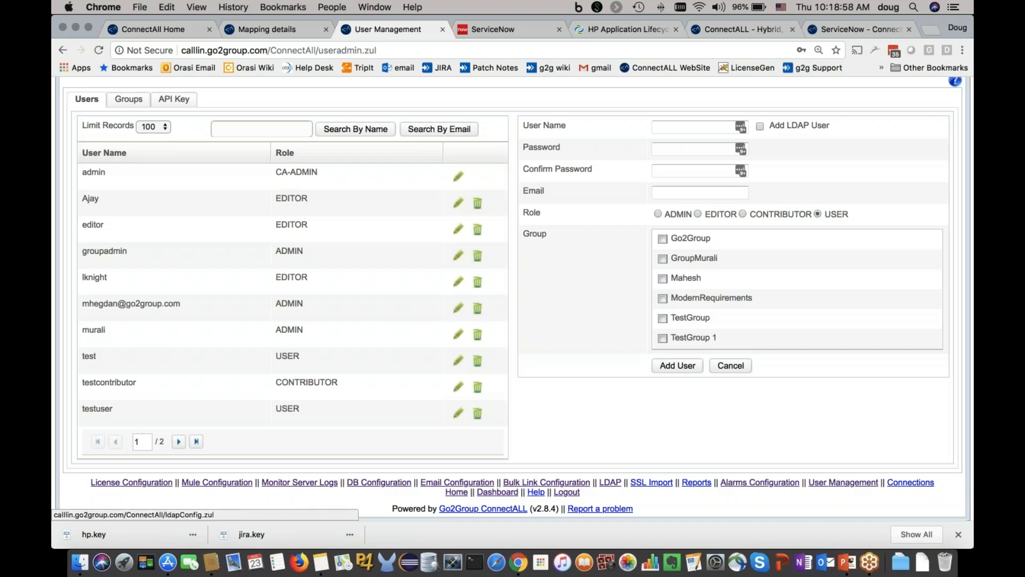
pyautogui.click(611, 483)
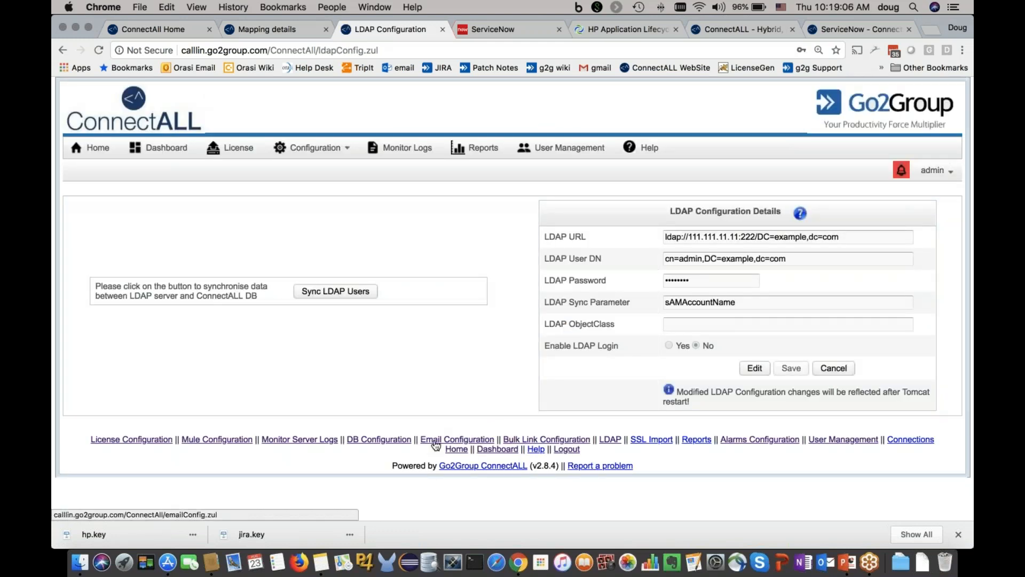
# Step: Review the email configuration page, then the database configuration page and its available database types
pyautogui.click(435, 441)
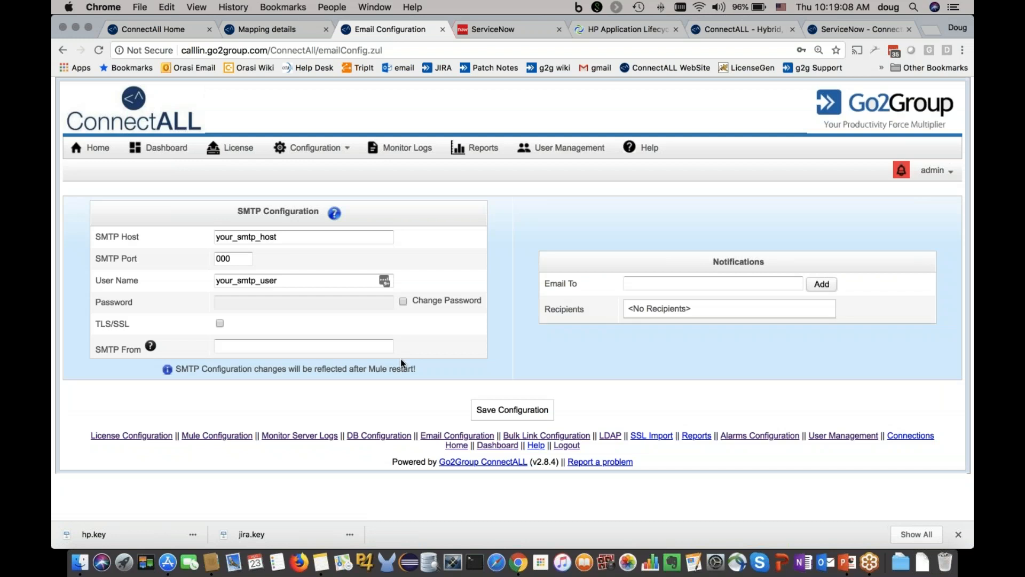
pyautogui.click(367, 439)
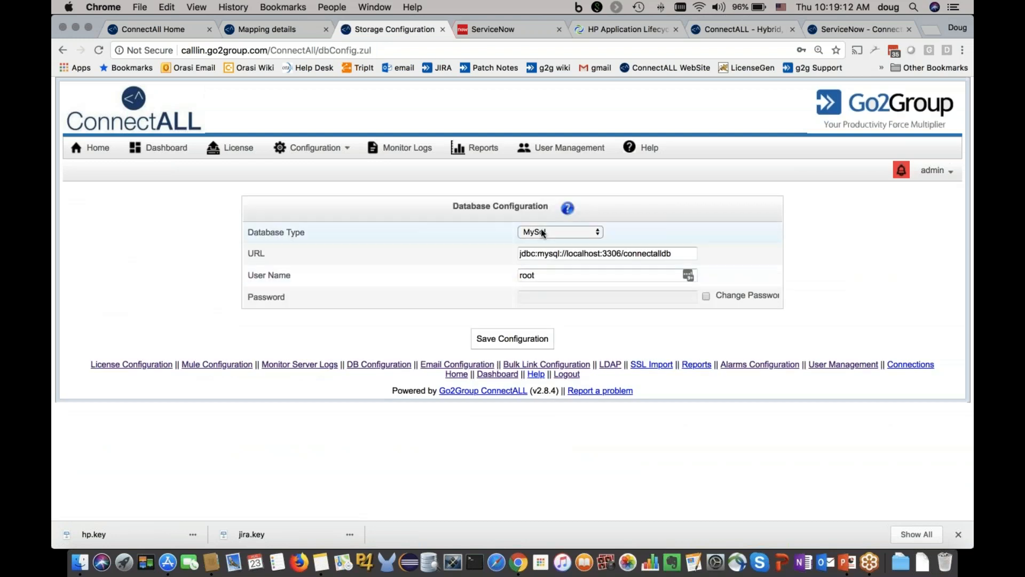
pyautogui.click(568, 235)
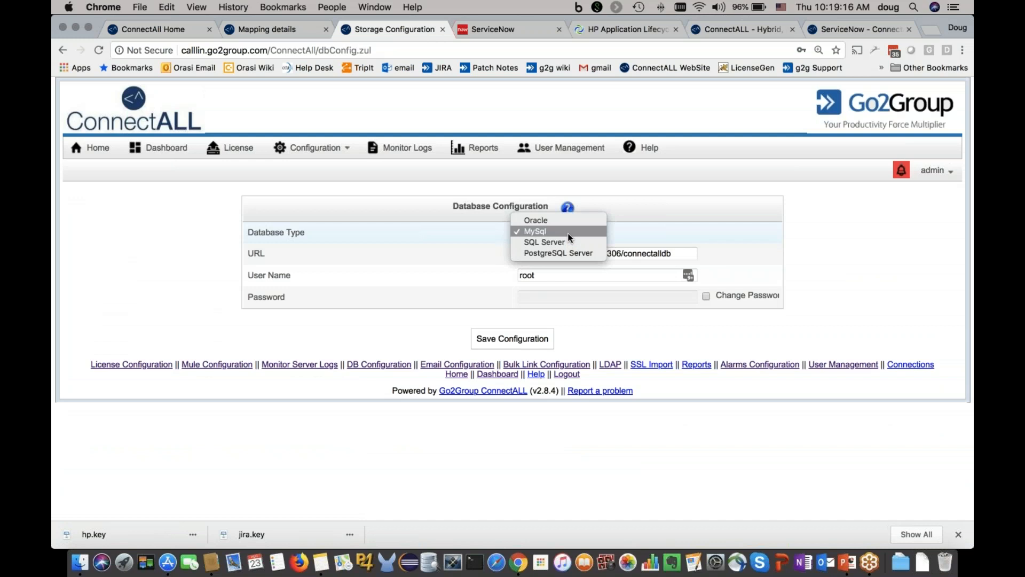
pyautogui.click(381, 289)
# Step: Review the Mule configuration page and the details of the installed ConnectALL licenses
pyautogui.click(229, 365)
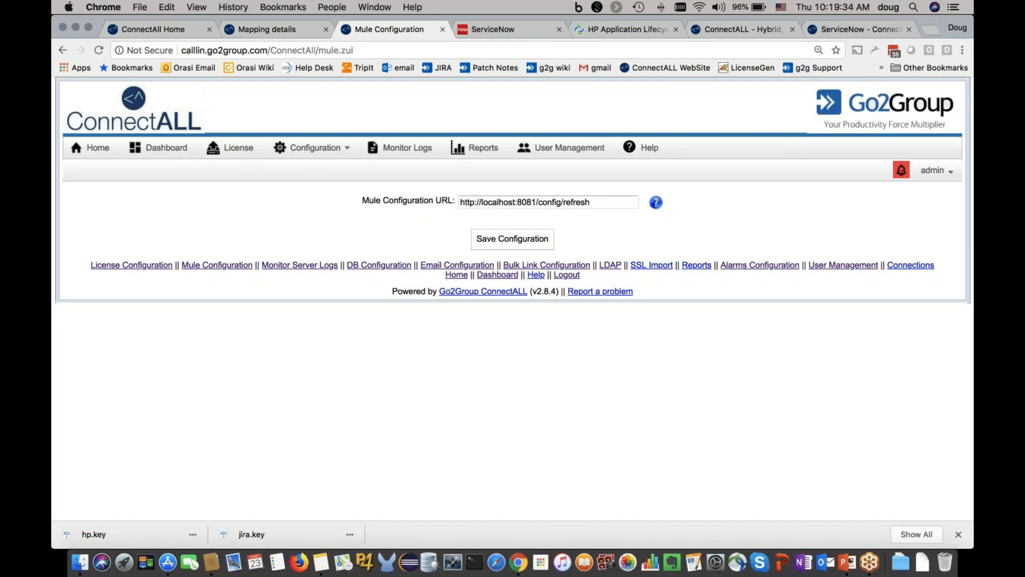
pyautogui.click(242, 153)
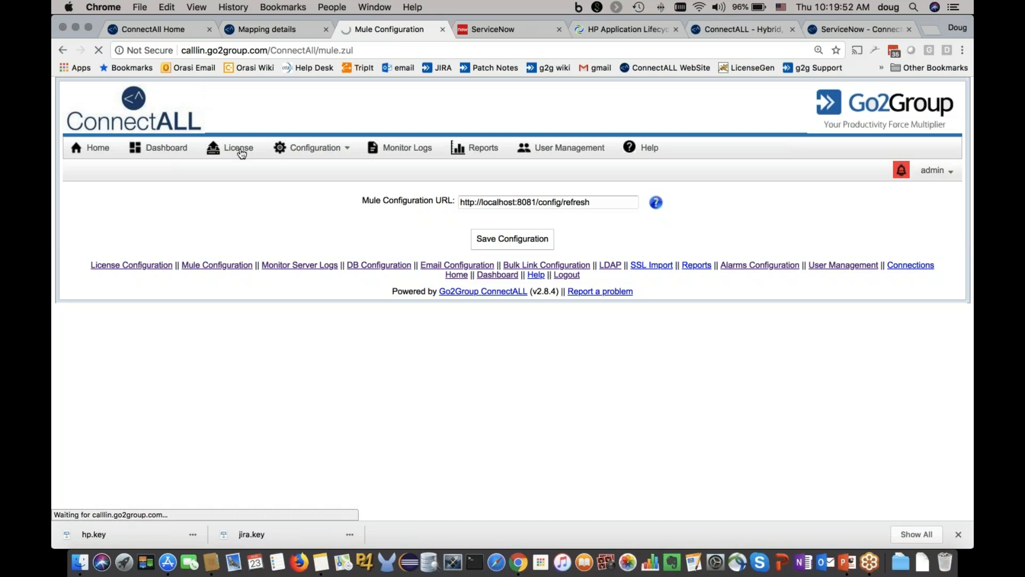
pyautogui.click(241, 153)
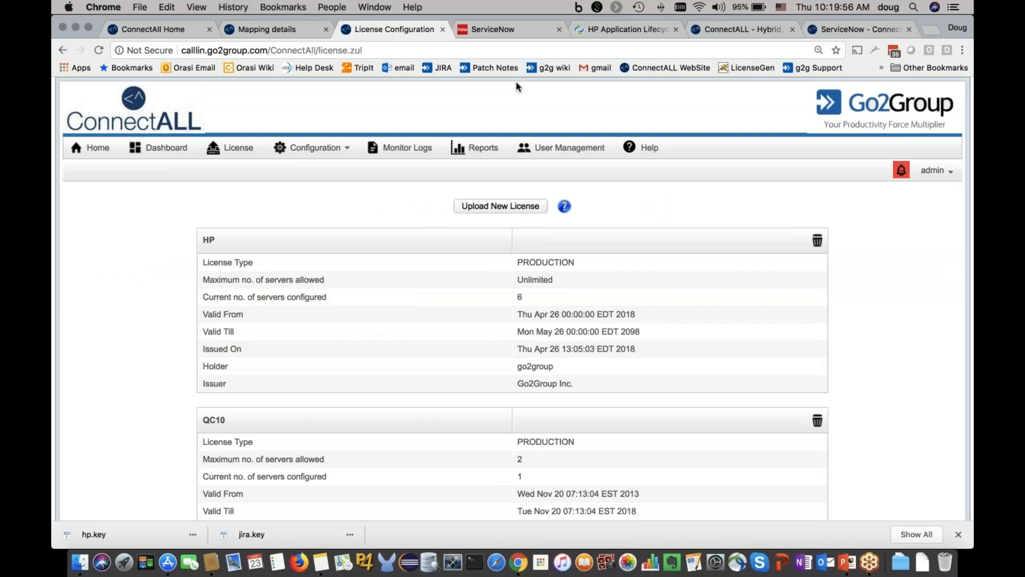
# Step: Look over the ConnectALL website's resources and the ServiceNow adapter documentation, including test management, comment field mapping and the user guide topics
pyautogui.click(743, 30)
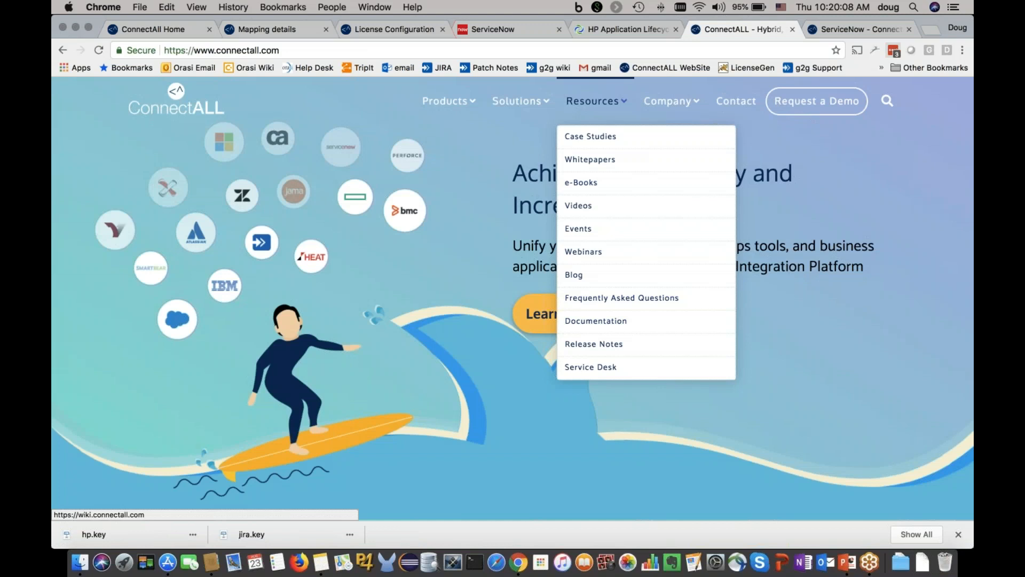
pyautogui.click(842, 30)
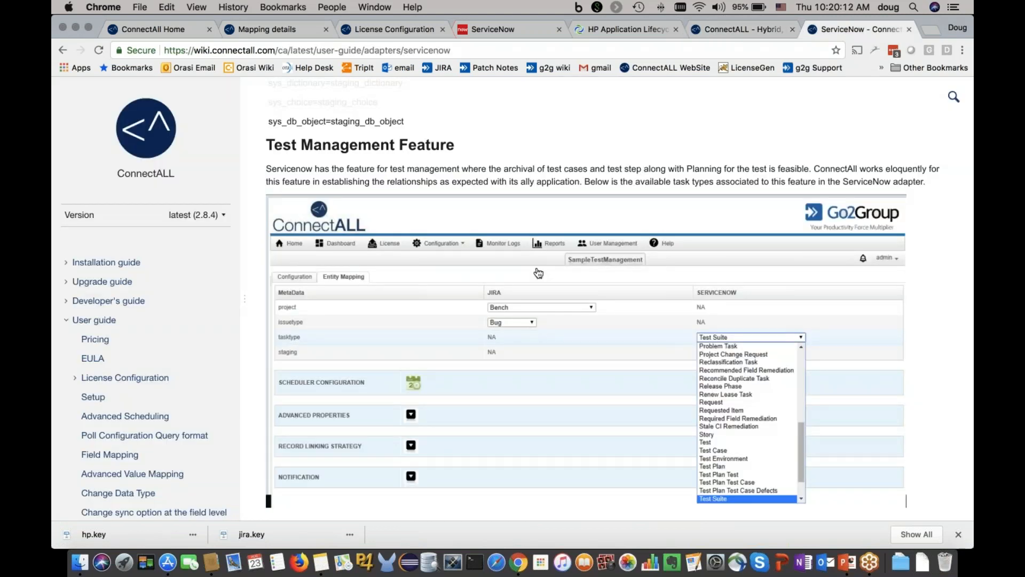
pyautogui.scroll(-10, 515, 263)
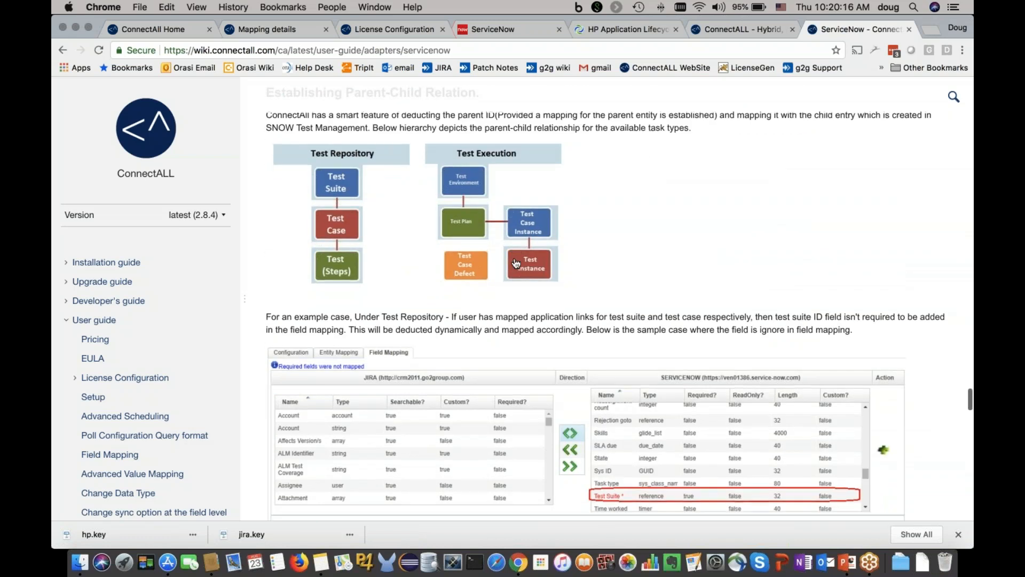
pyautogui.scroll(15, 516, 262)
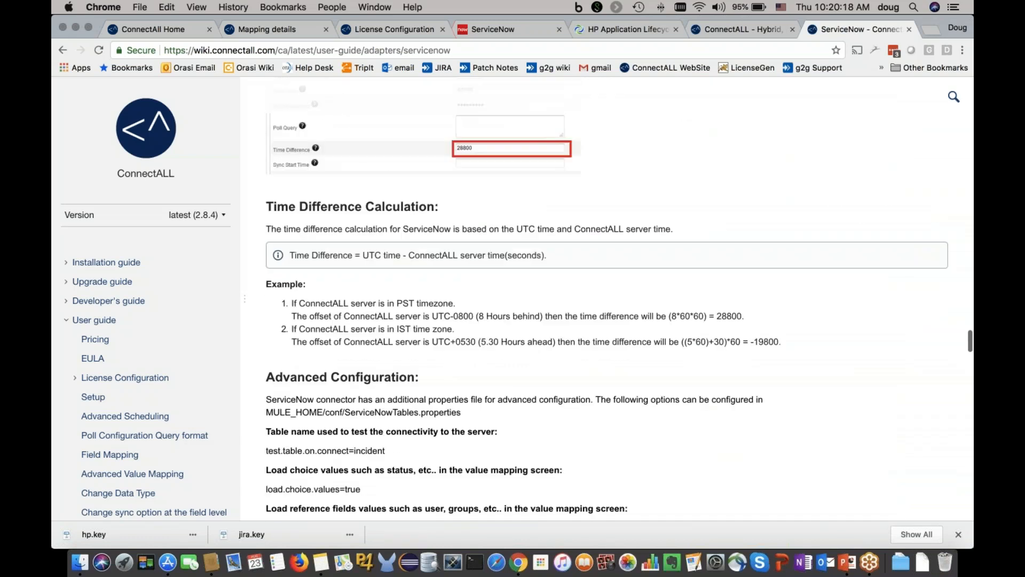
pyautogui.scroll(1, 606, 299)
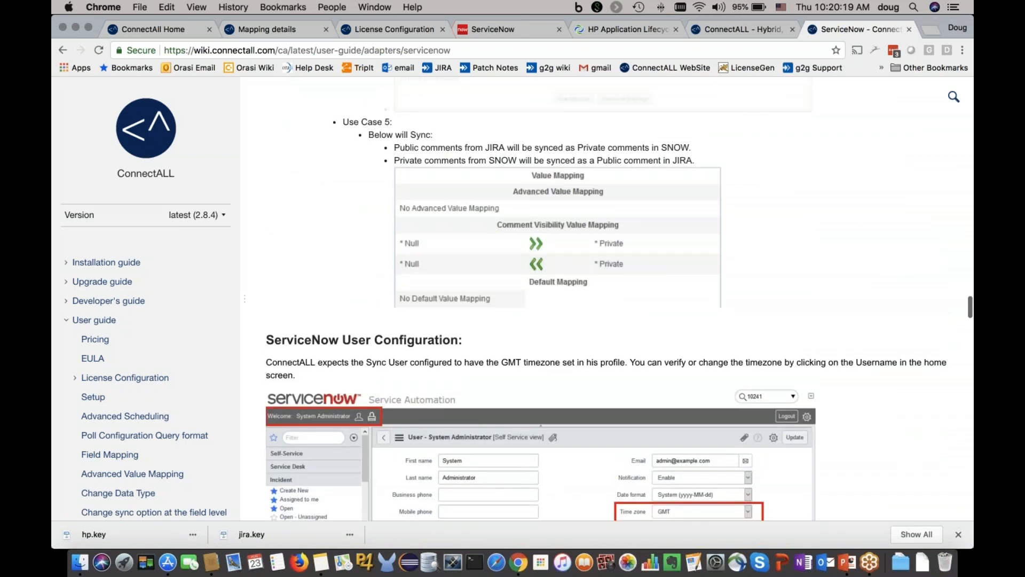
pyautogui.scroll(8, 605, 299)
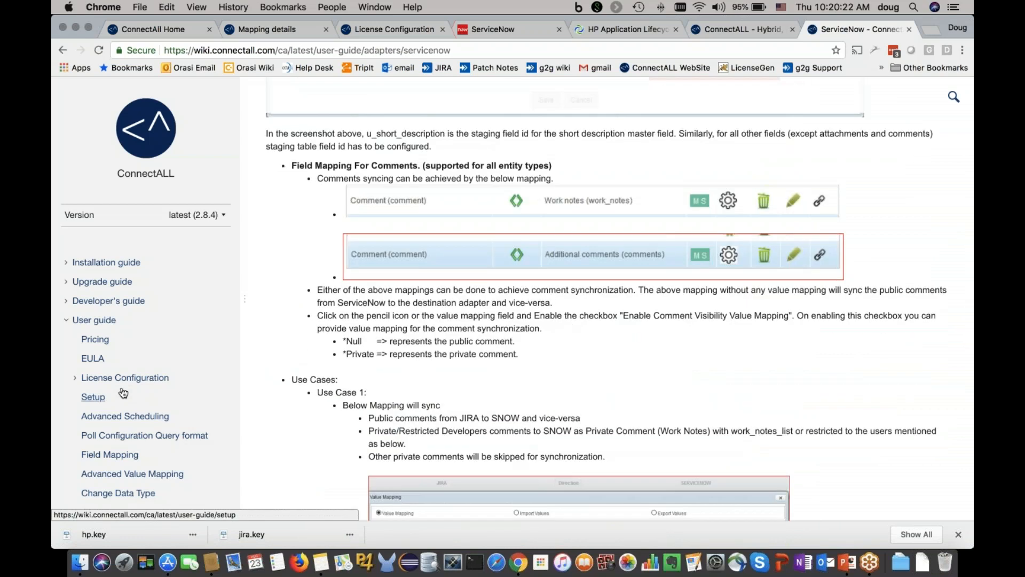
pyautogui.scroll(-10, 123, 394)
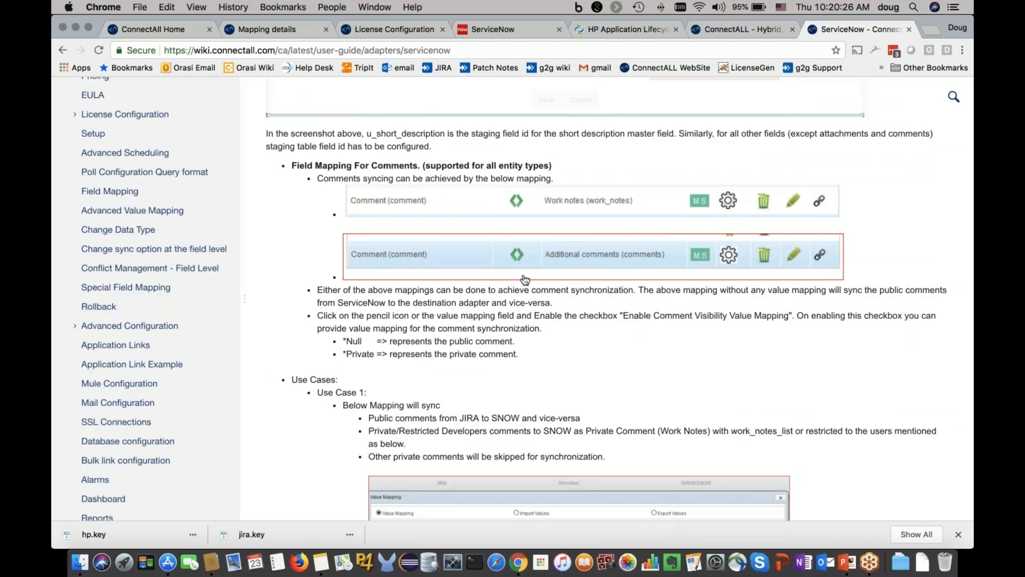
pyautogui.scroll(10, 147, 297)
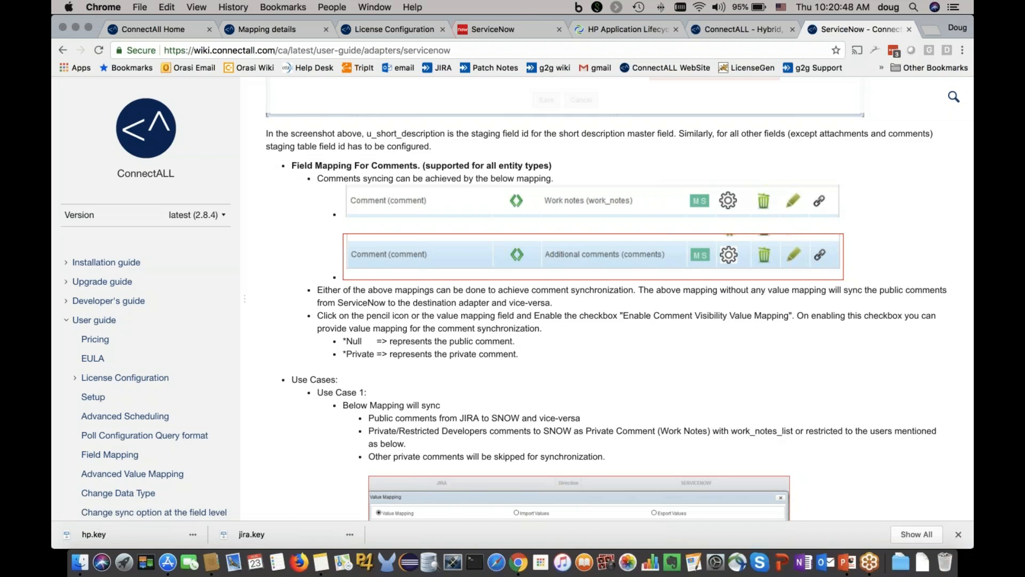
# Step: In ServiceNow, examine the incident "a test for doug", including its activity notes and QC Reference value
pyautogui.click(511, 31)
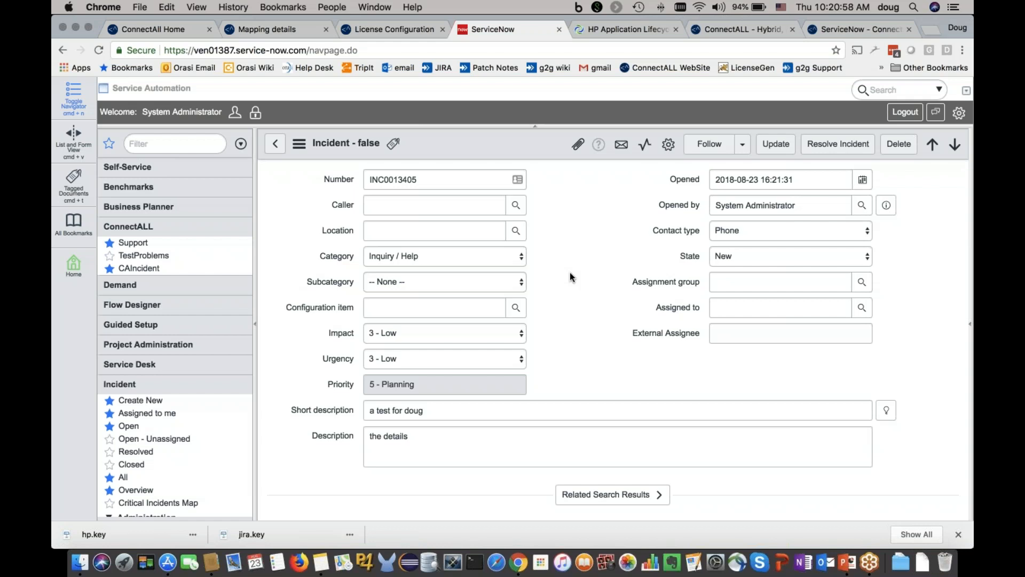
pyautogui.scroll(-5, 570, 275)
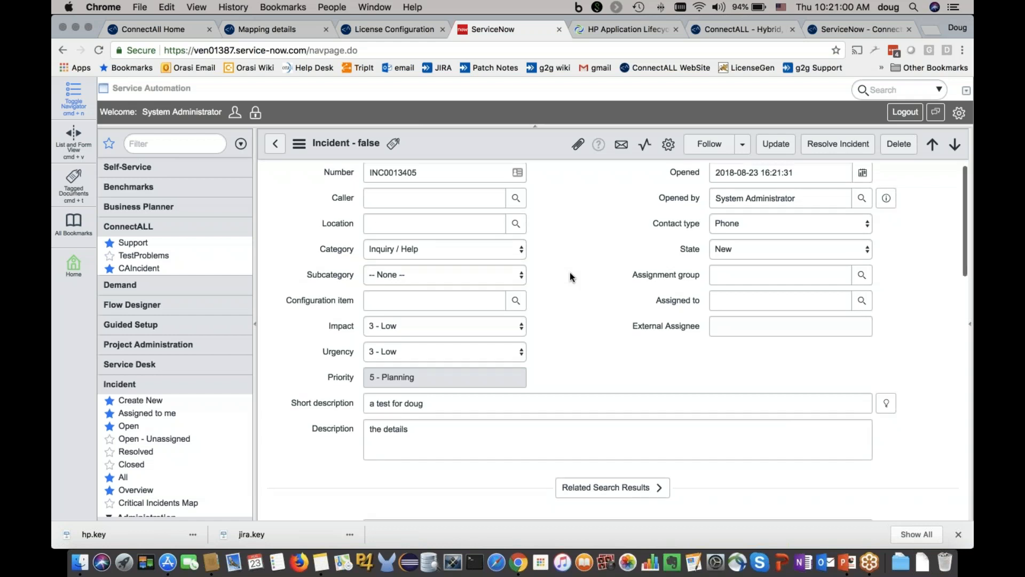
pyautogui.scroll(-5, 569, 271)
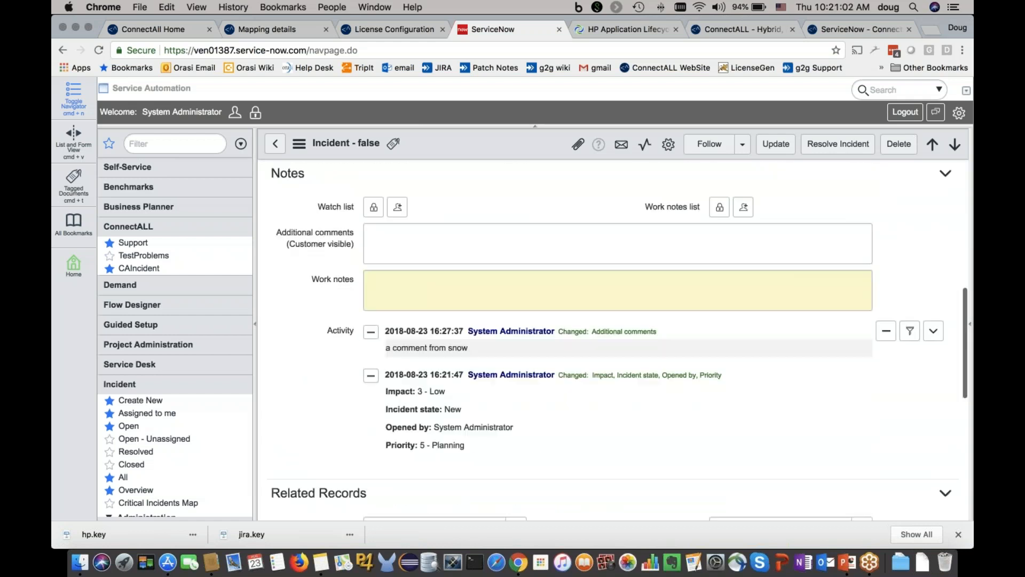
pyautogui.scroll(8, 573, 233)
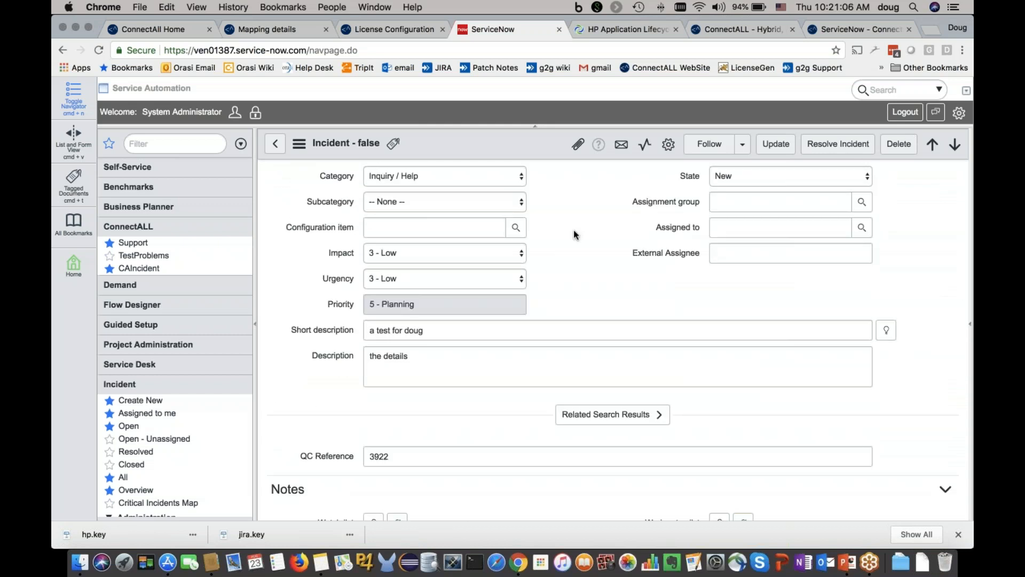
pyautogui.scroll(-5, 574, 229)
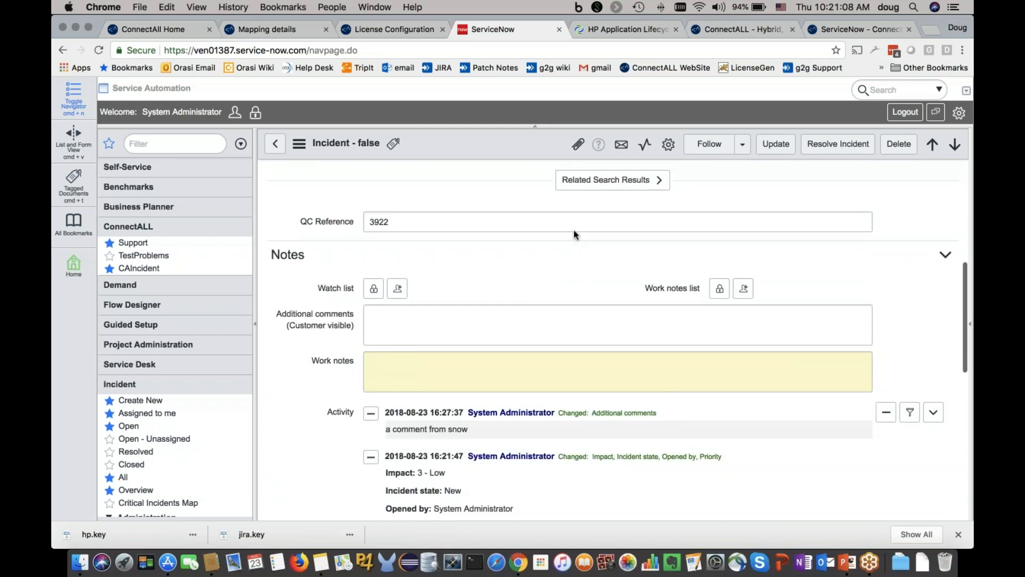
pyautogui.moveTo(399, 257); pyautogui.dragTo(361, 259)
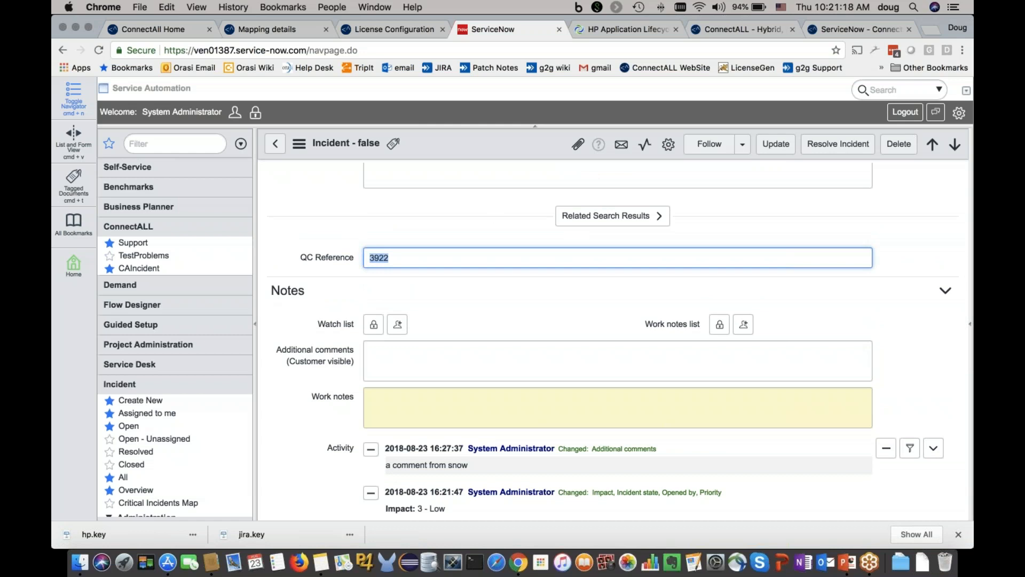
# Step: Add the customer-visible additional comment "a nother comment" to the incident and save the update
pyautogui.click(492, 360)
pyautogui.write('a not')
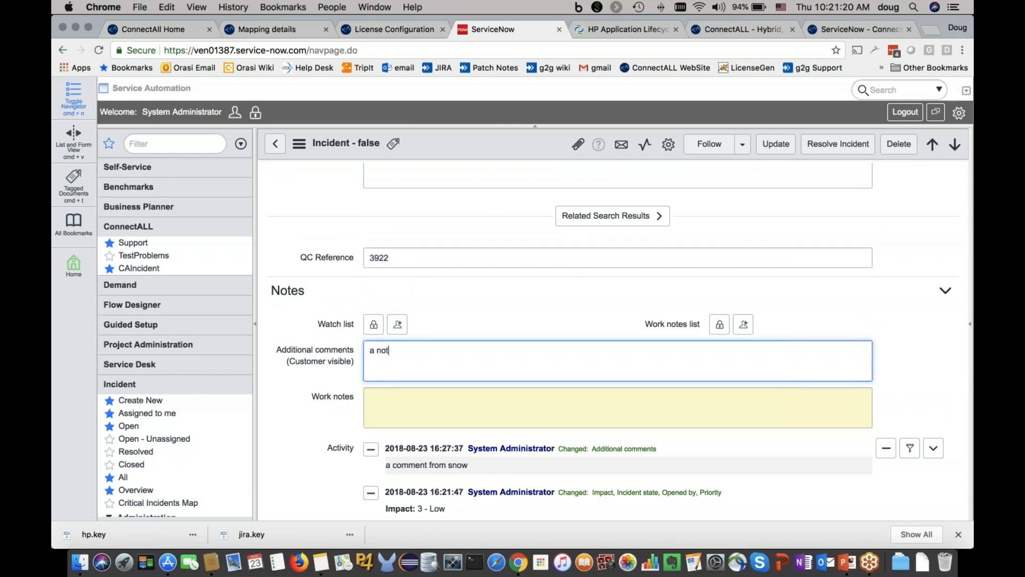
pyautogui.write('her comment')
pyautogui.click(774, 145)
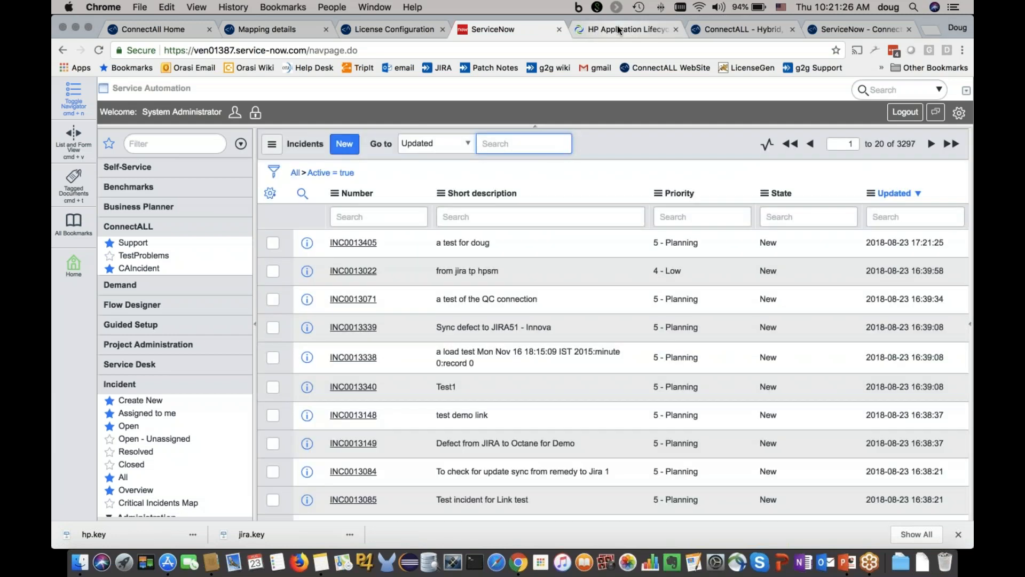
# Step: Switch to HP Application Lifecycle Management and check the JIRA ID reference on the linked defect "a test for doug"
pyautogui.click(617, 28)
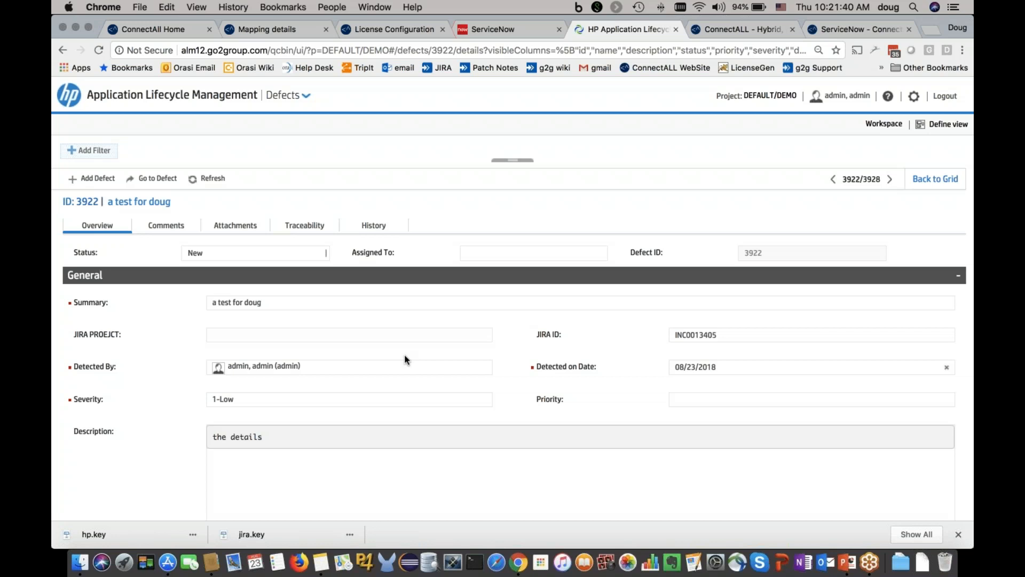
pyautogui.doubleClick(697, 332)
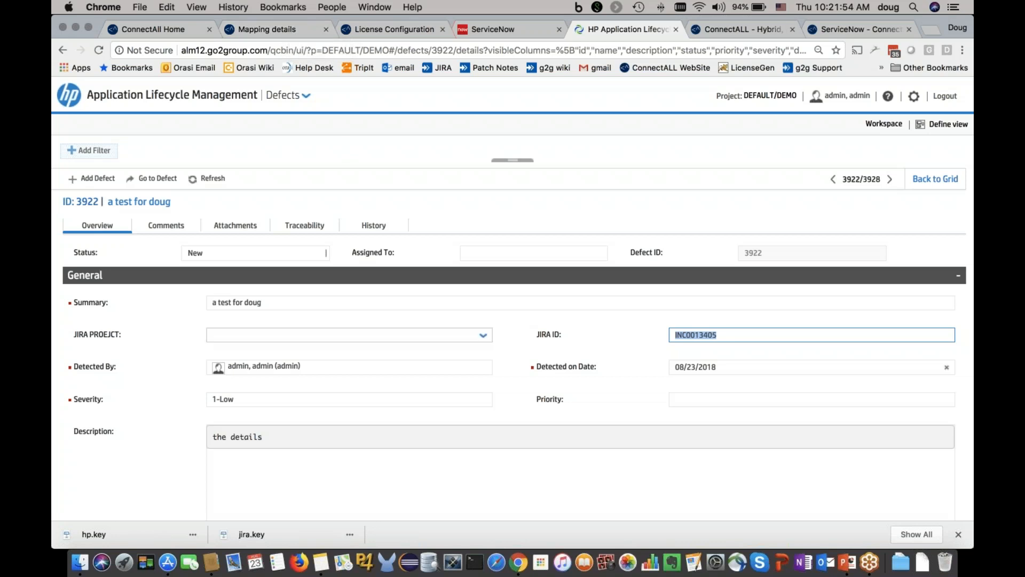
# Step: Switch to the Microsoft PowerPoint slide show and advance from the ALM to ServiceNow Integration slide to the "Questions?" slide
pyautogui.press('super+Tab')
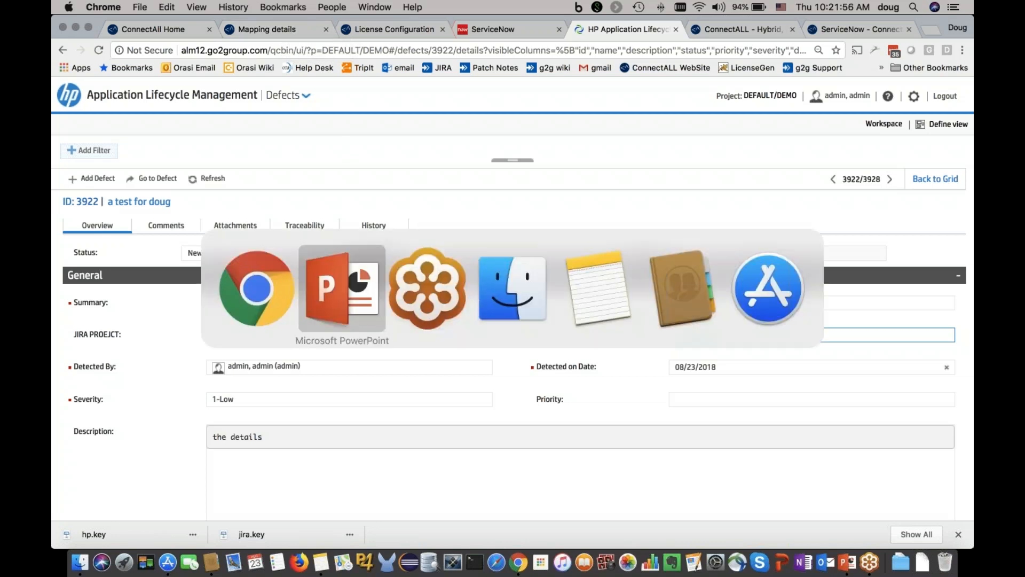
pyautogui.press('super+Tab')
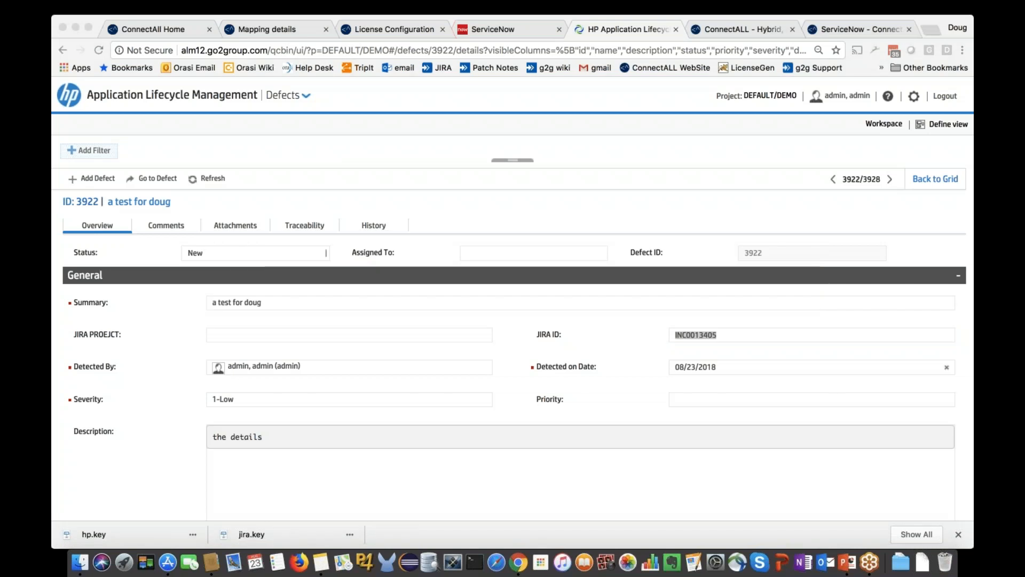
pyautogui.click(848, 562)
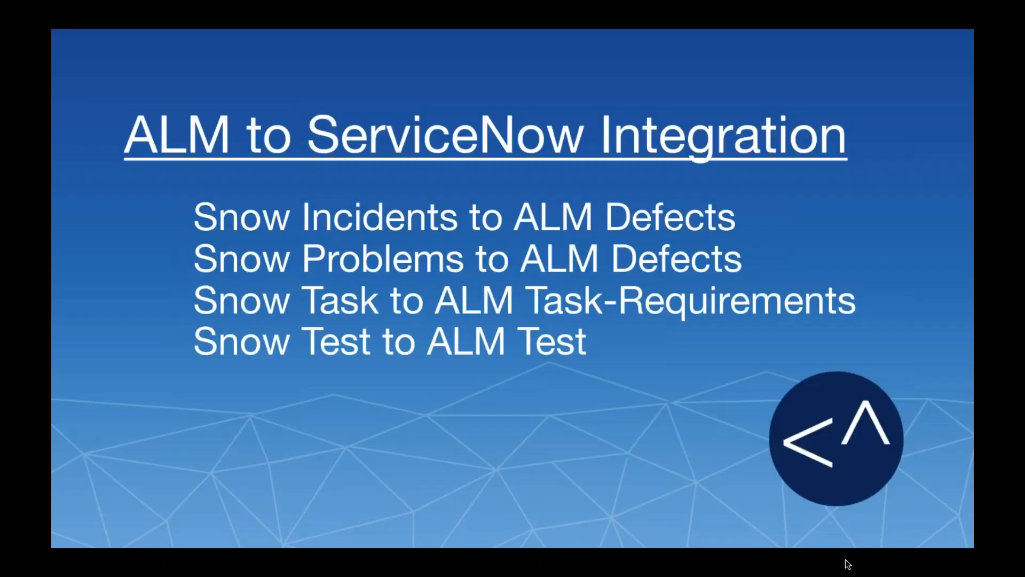
pyautogui.press('Right')
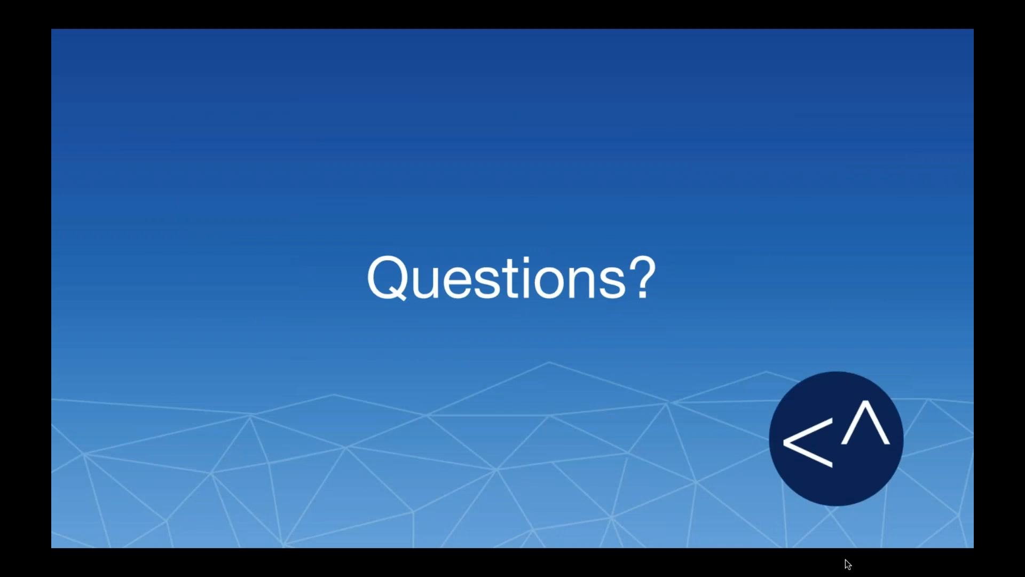